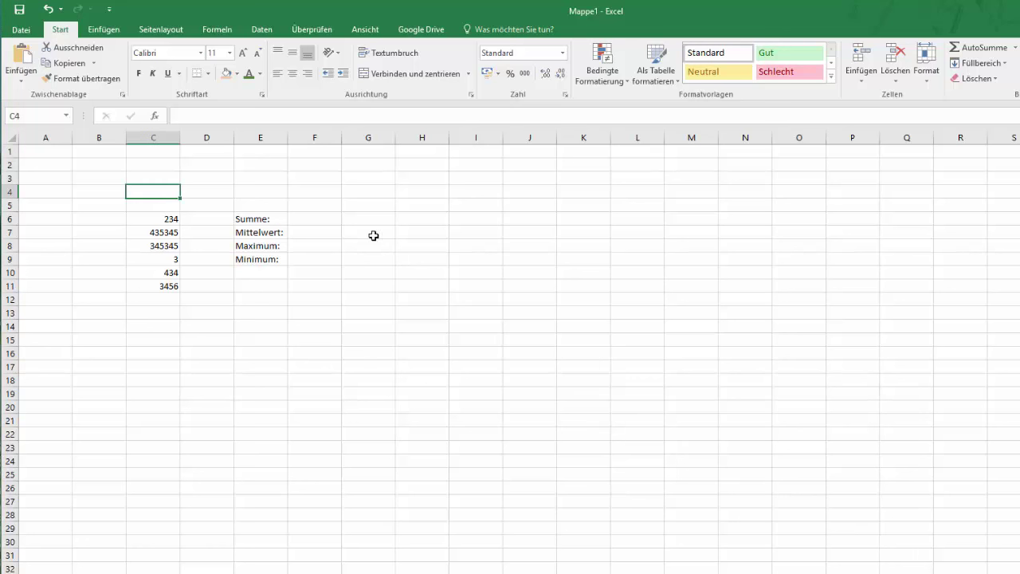
Start an AutoSumme Summe formula in cell F6 beside Summe:.
{"action": "left_click", "coordinate": [202, 221]}
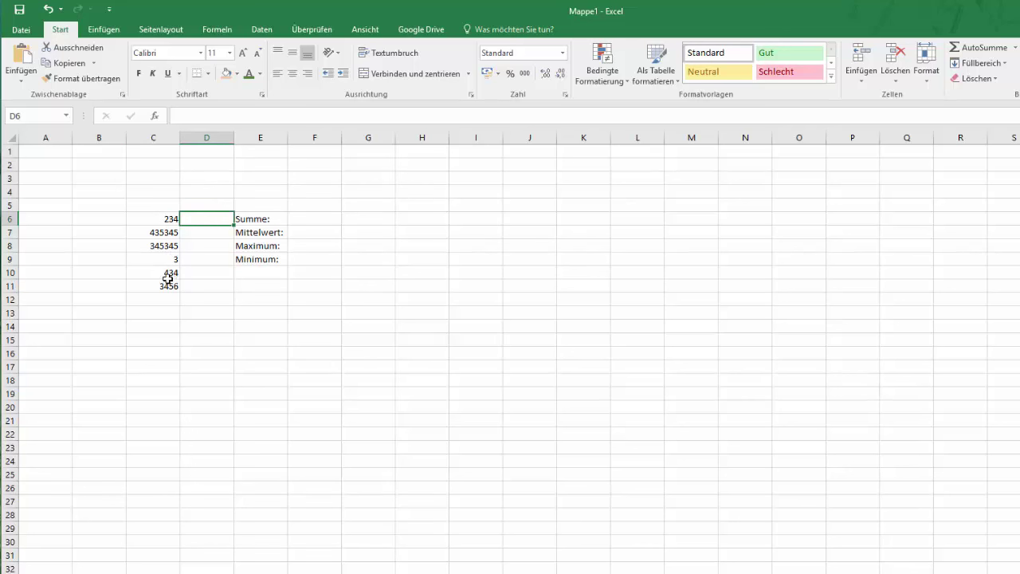
{"action": "left_click", "coordinate": [308, 221]}
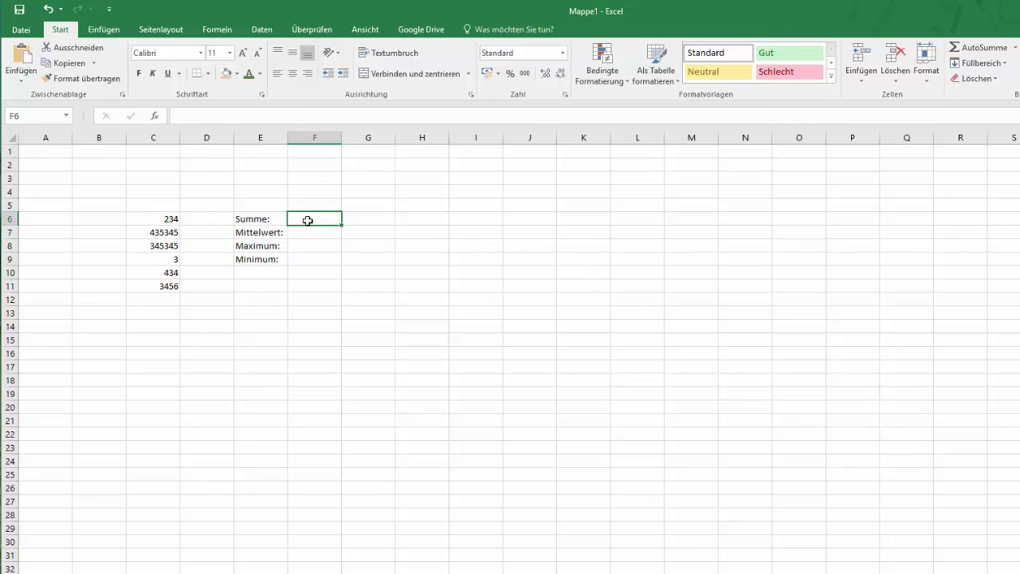
{"action": "type", "text": "="}
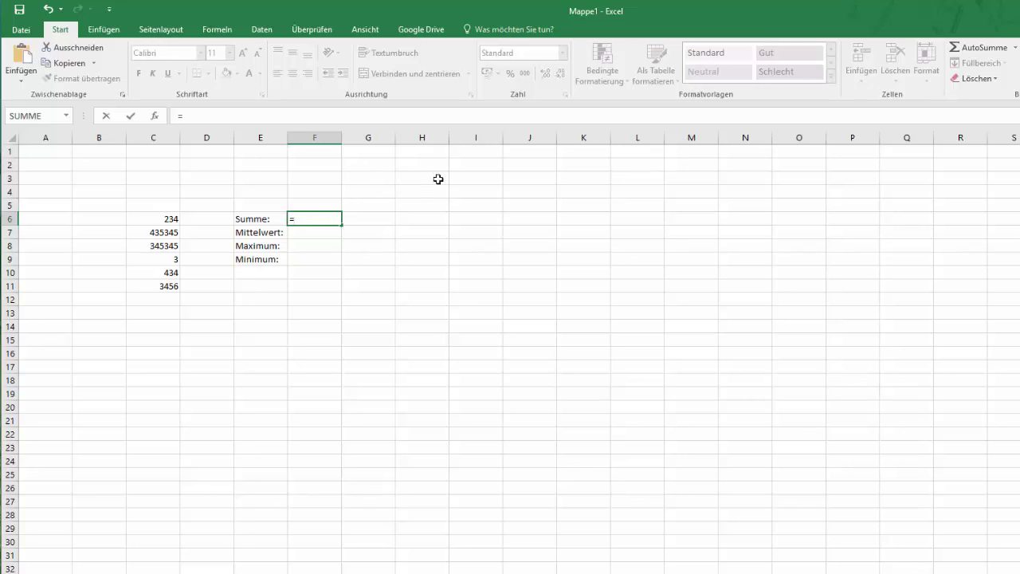
{"action": "left_click", "coordinate": [1015, 50]}
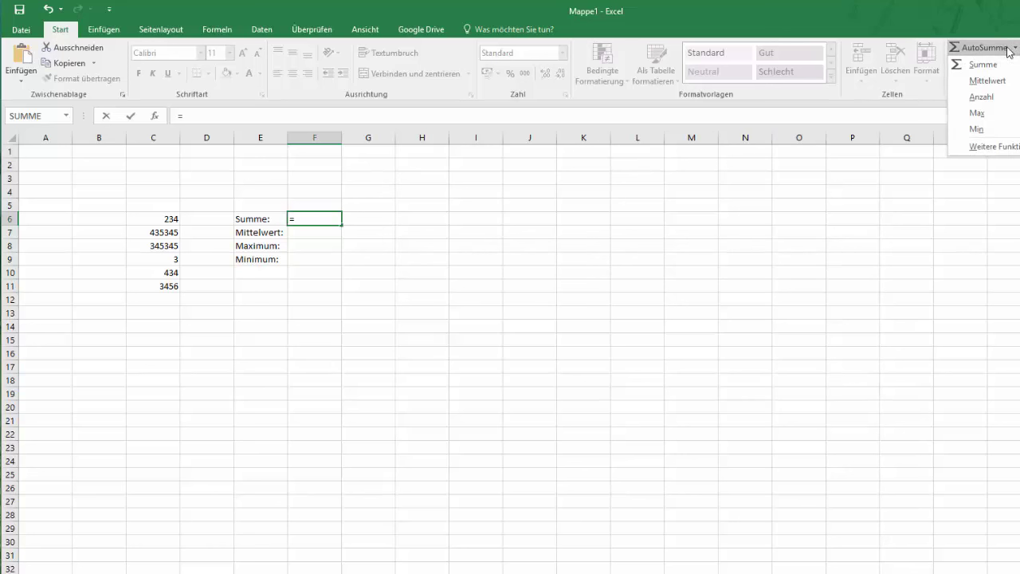
{"action": "left_click", "coordinate": [1000, 68]}
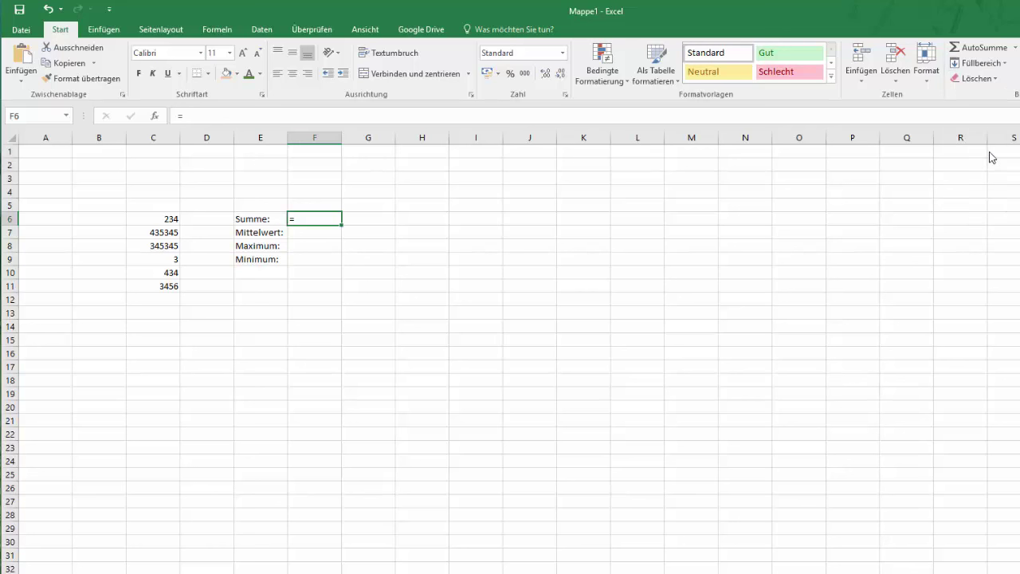
{"action": "left_click", "coordinate": [1013, 49]}
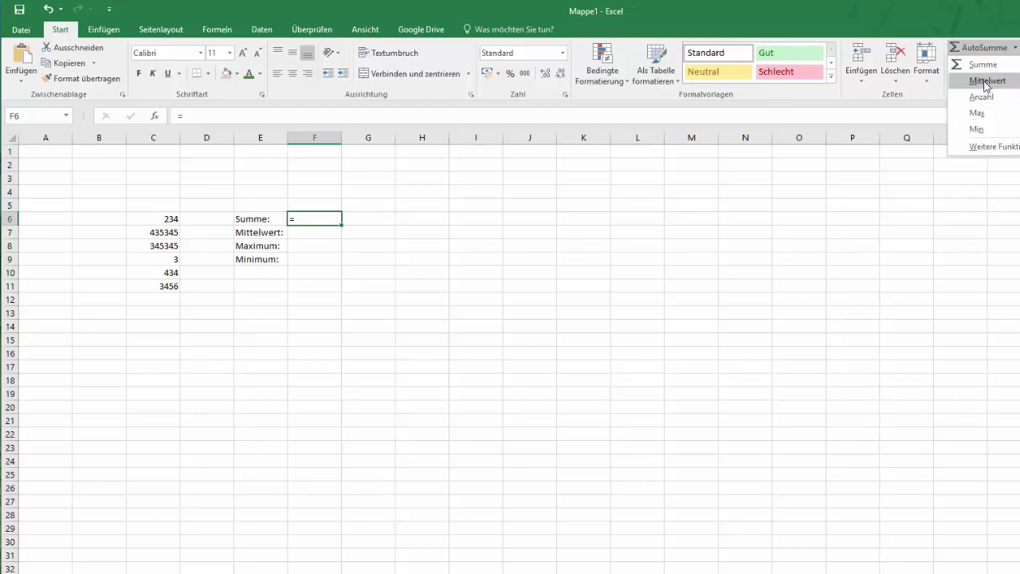
{"action": "left_click", "coordinate": [987, 65]}
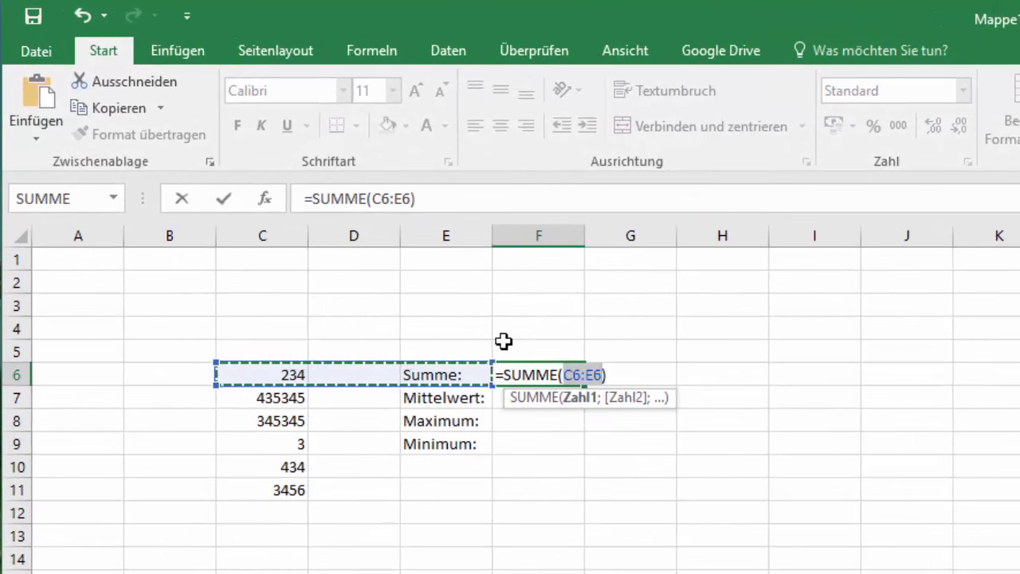
Set the sum range to C6:C11 and confirm, so F6 shows 784817.
{"action": "left_click", "coordinate": [593, 375]}
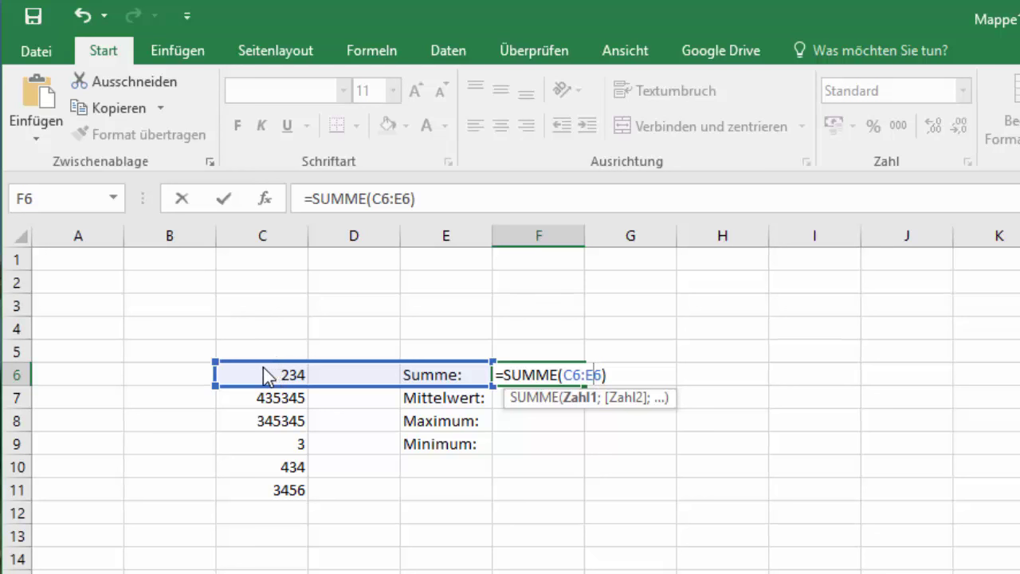
{"action": "mouse_move", "coordinate": [268, 374]}
{"action": "left_mouse_down"}
{"action": "mouse_move", "coordinate": [260, 430]}
{"action": "mouse_move", "coordinate": [262, 378]}
{"action": "left_mouse_up"}
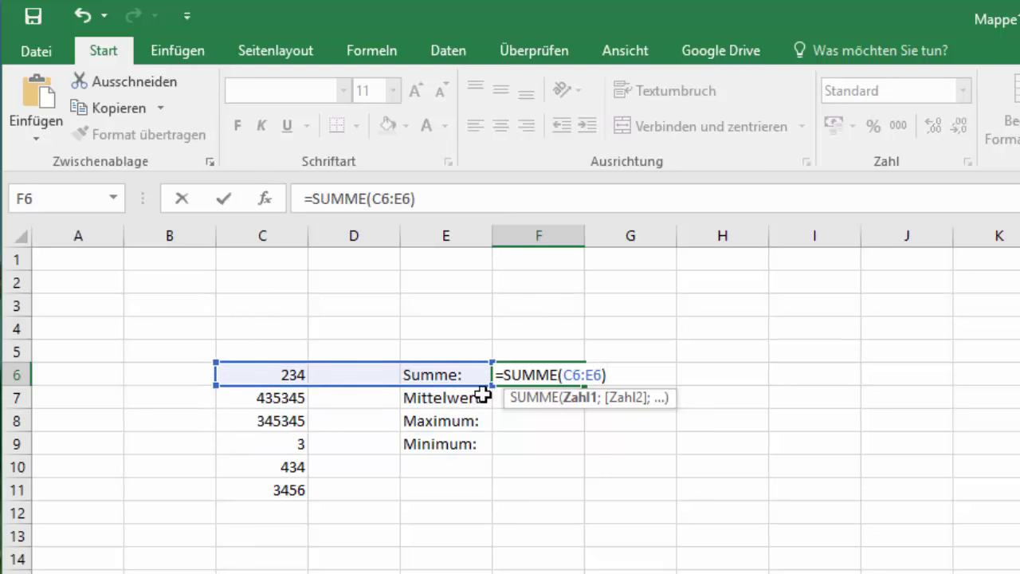
{"action": "left_click_drag", "start_coordinate": [491, 384], "coordinate": [274, 498]}
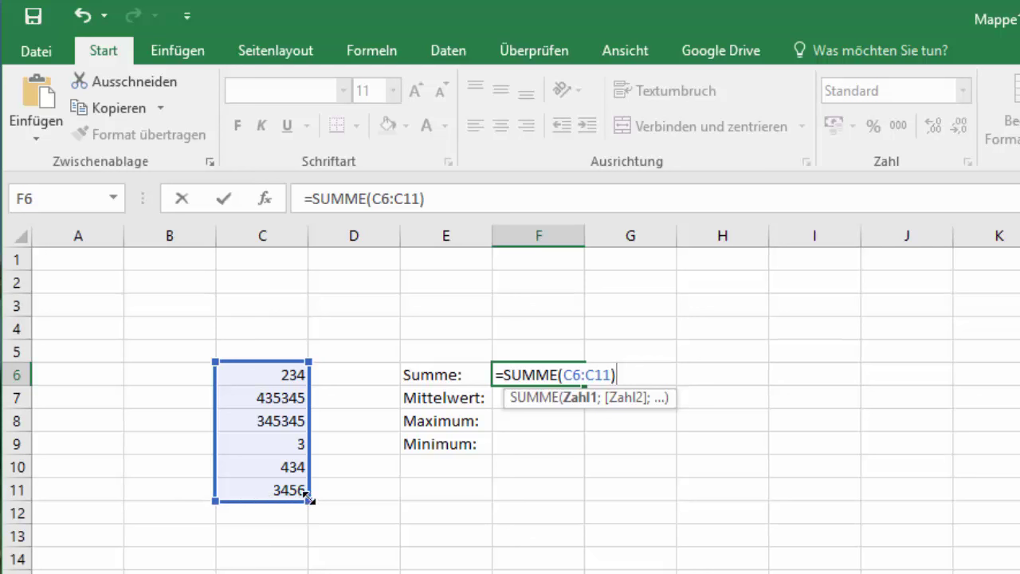
{"action": "left_click_drag", "start_coordinate": [275, 498], "coordinate": [306, 492]}
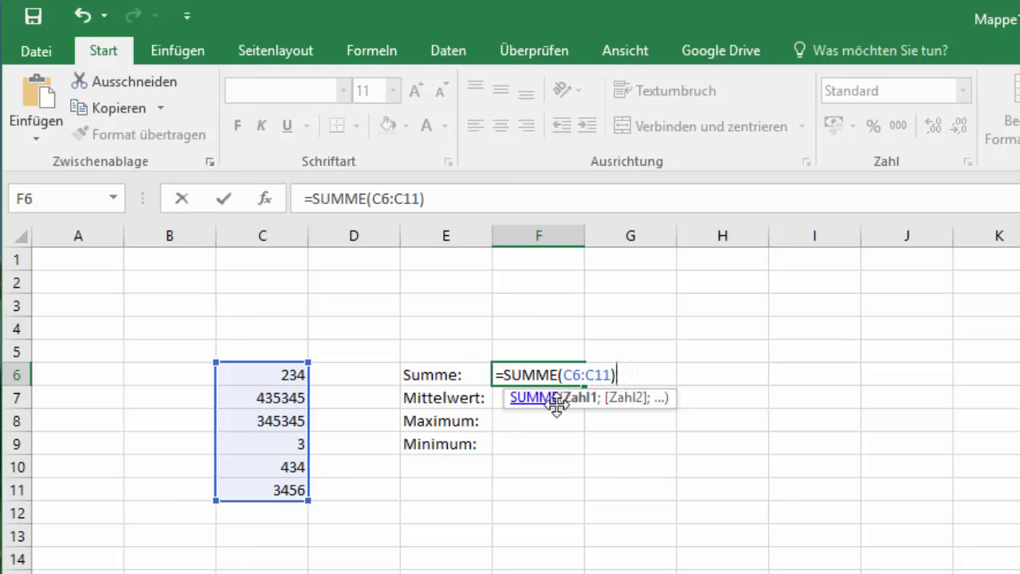
{"action": "key", "text": "Return"}
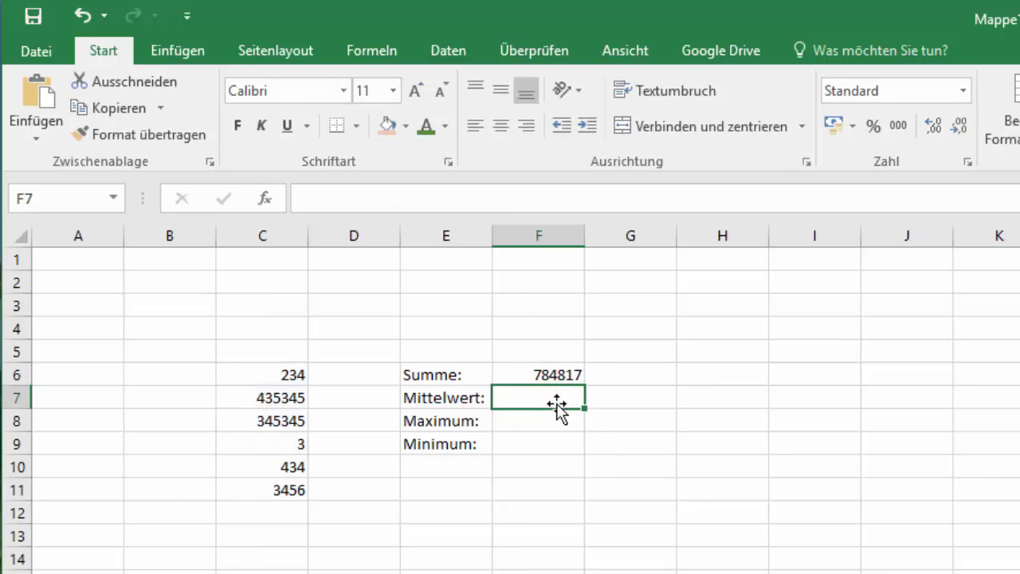
{"action": "left_click", "coordinate": [556, 376]}
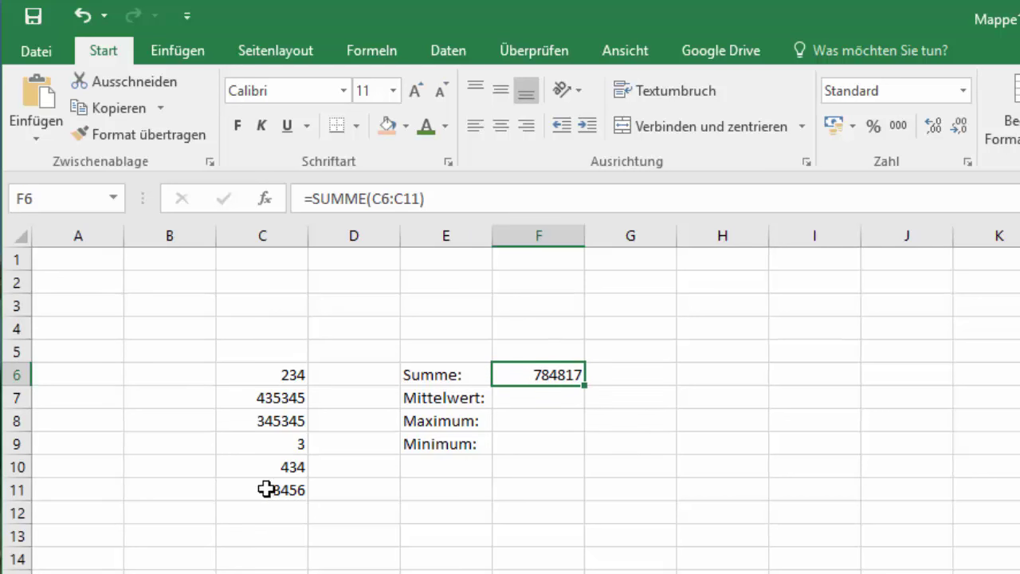
Enter =MITTELWERT(C6:C11) in F7 via AutoSumme, giving 130802,833.
{"action": "left_click", "coordinate": [558, 477]}
{"action": "left_click", "coordinate": [540, 404]}
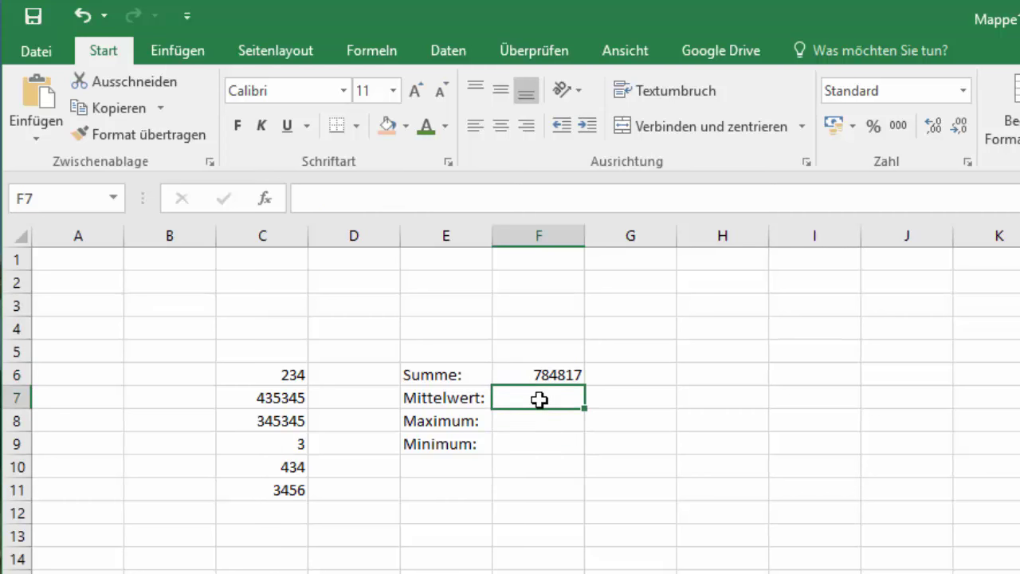
{"action": "type", "text": "="}
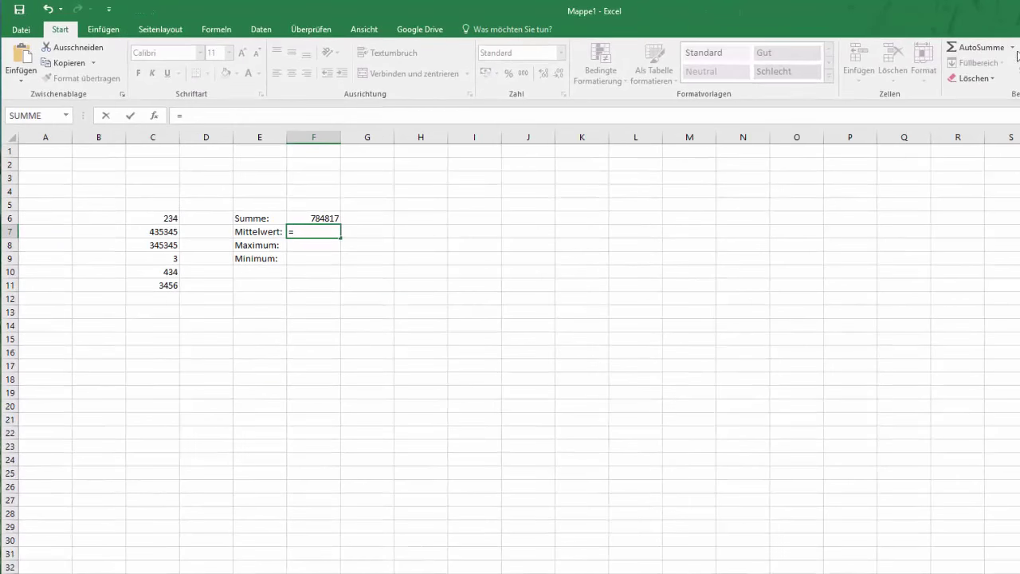
{"action": "left_click", "coordinate": [1014, 49]}
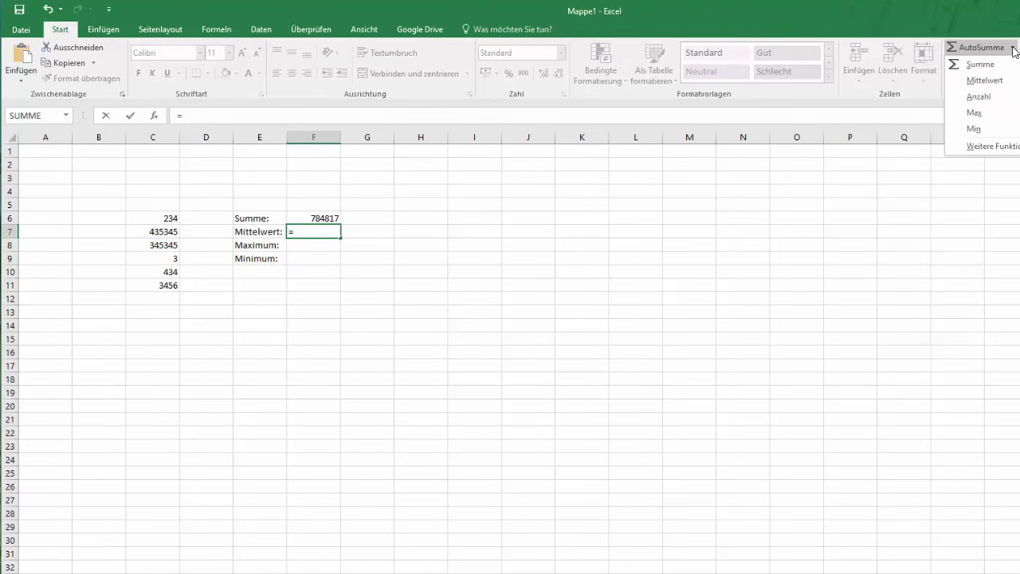
{"action": "left_click", "coordinate": [975, 83]}
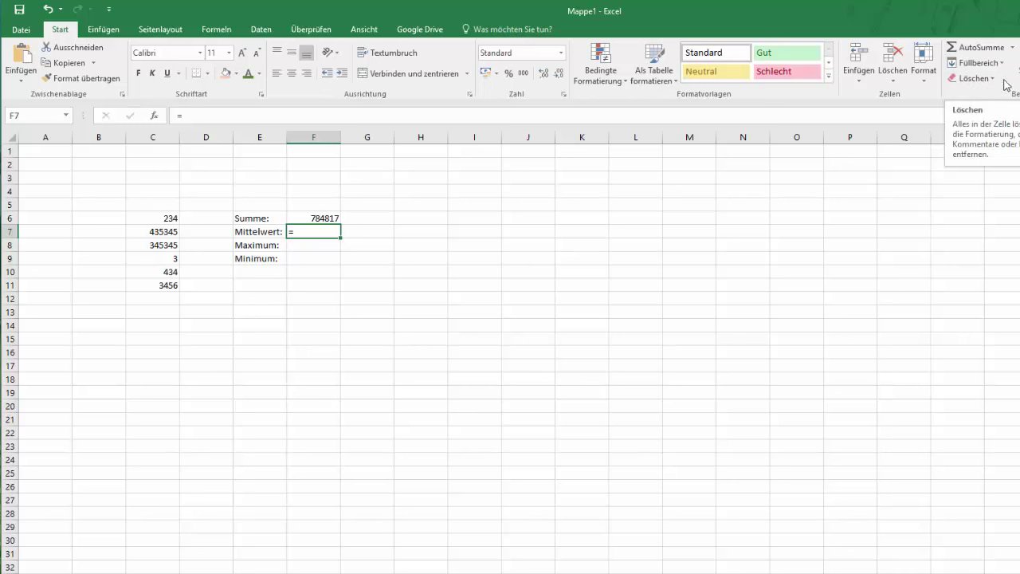
{"action": "left_click", "coordinate": [1012, 52]}
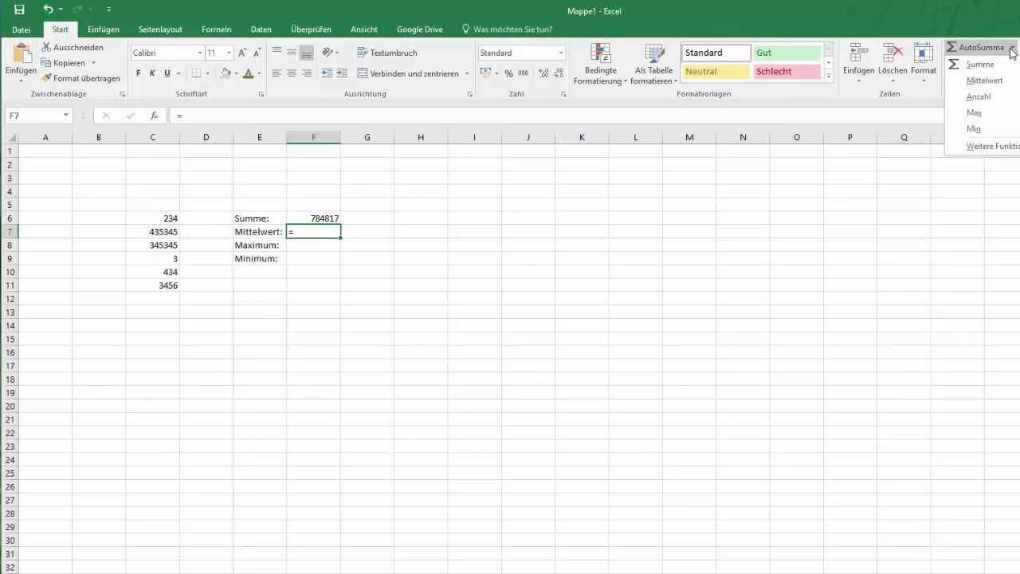
{"action": "left_click", "coordinate": [977, 83]}
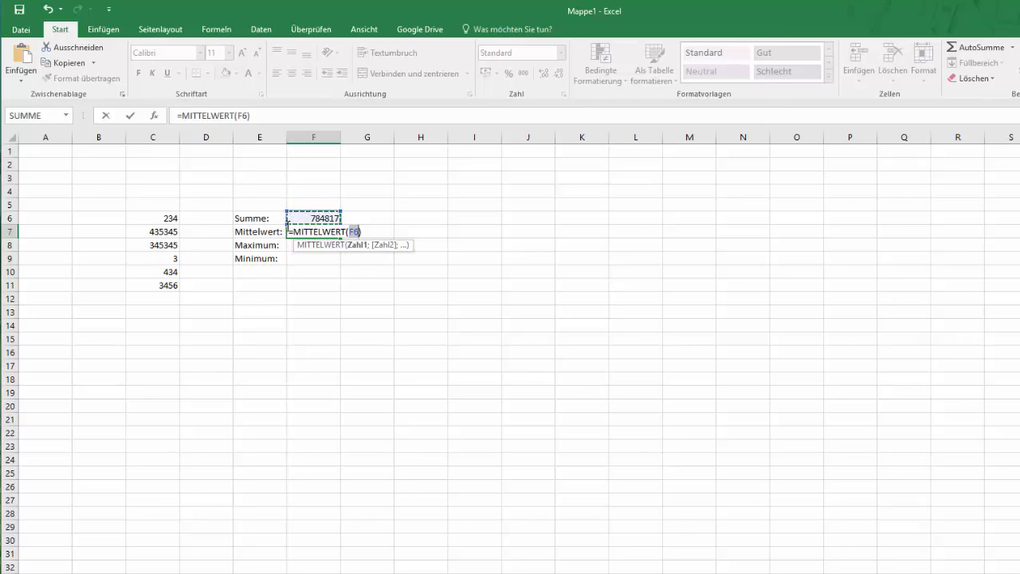
{"action": "left_click_drag", "start_coordinate": [285, 225], "coordinate": [171, 213]}
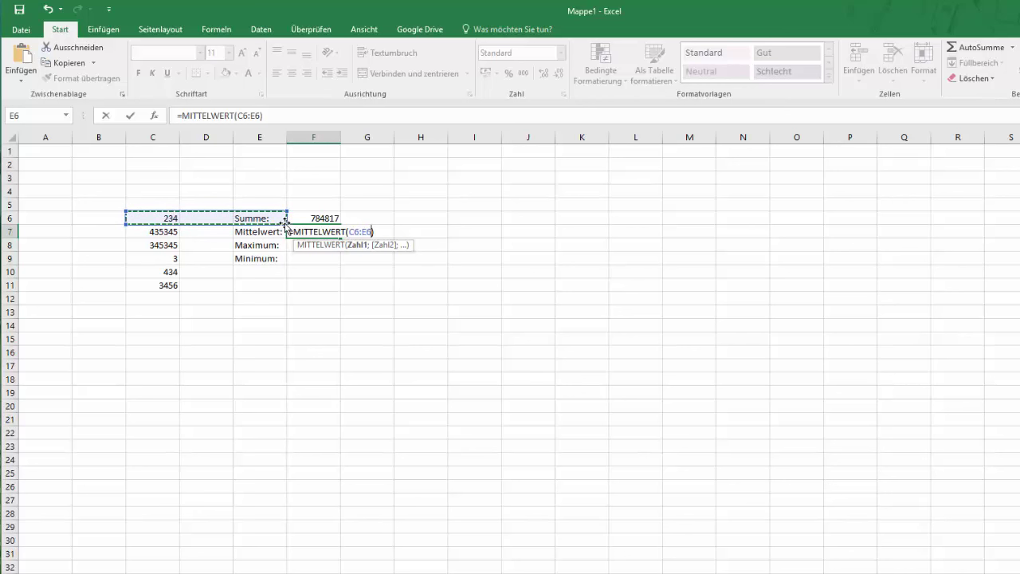
{"action": "left_click_drag", "start_coordinate": [286, 222], "coordinate": [157, 219]}
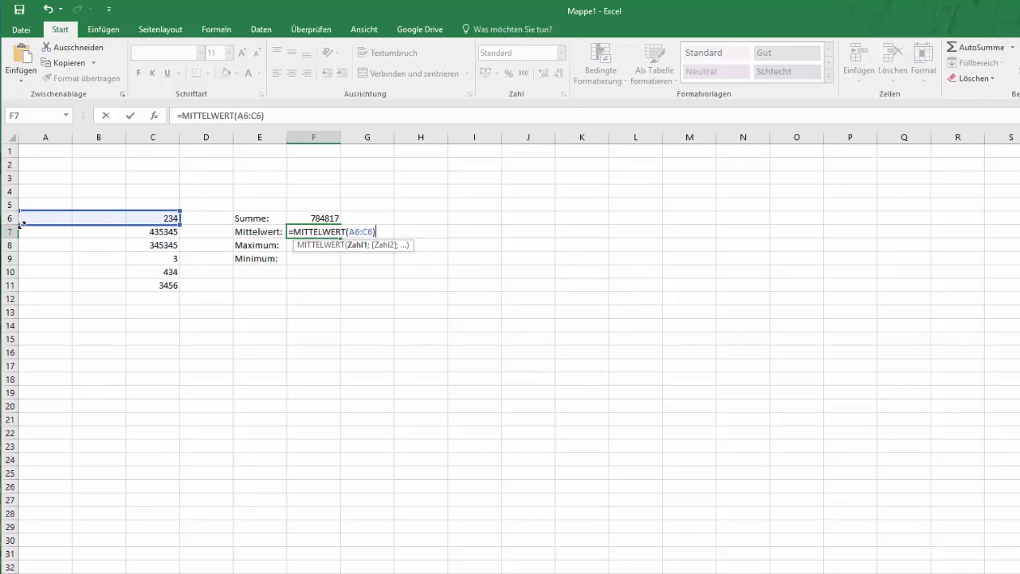
{"action": "left_click_drag", "start_coordinate": [28, 227], "coordinate": [157, 288]}
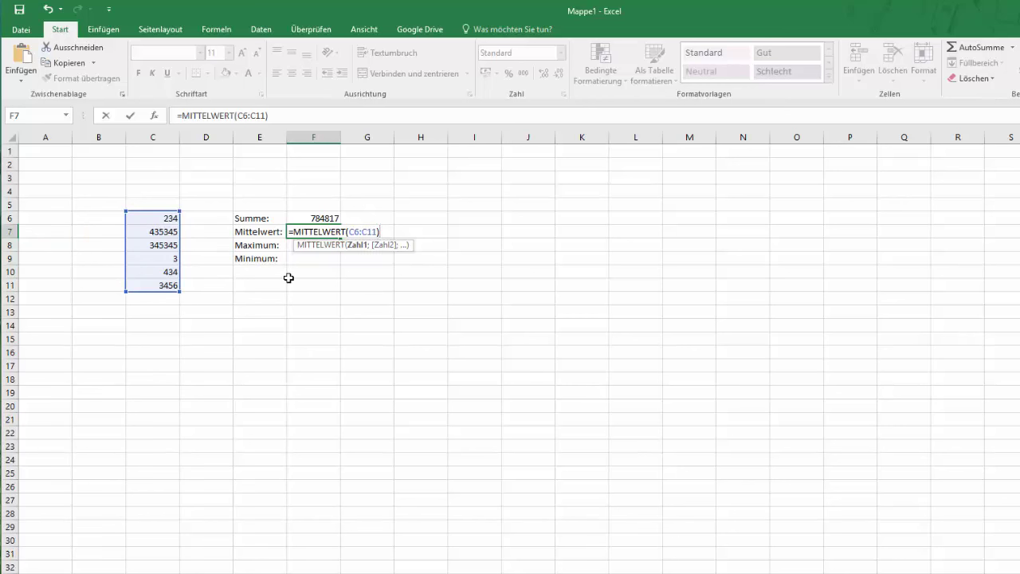
{"action": "key", "text": "Return"}
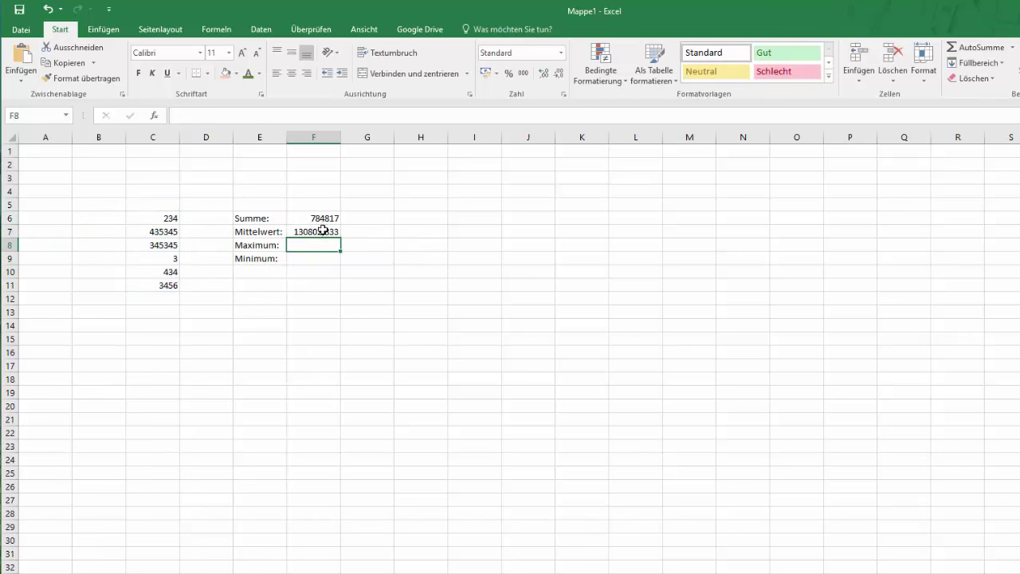
Enter =MAX(C6:C11) in F8 via AutoSumme, showing 435345 beside Maximum.
{"action": "left_click", "coordinate": [324, 231]}
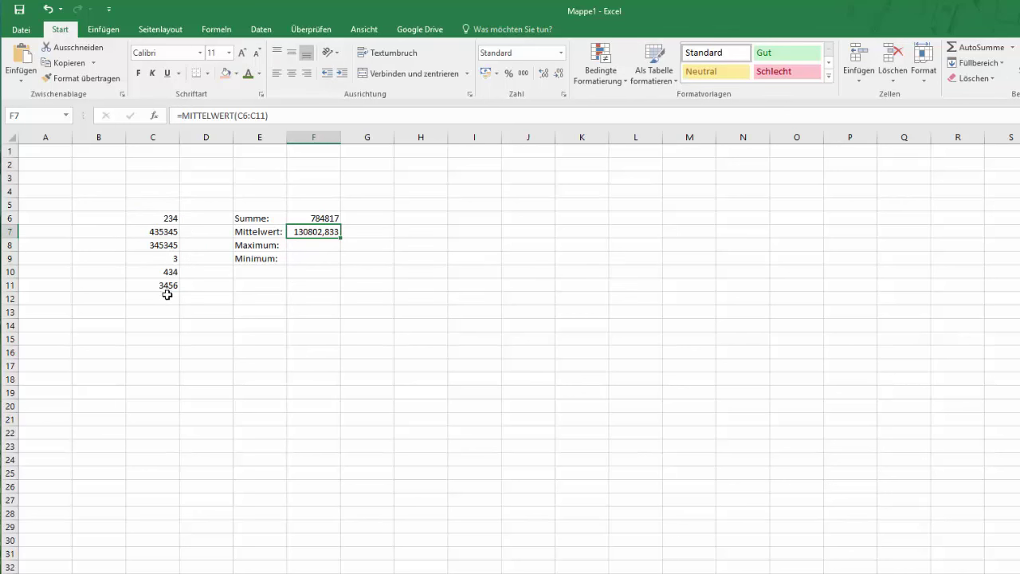
{"action": "left_click", "coordinate": [314, 249]}
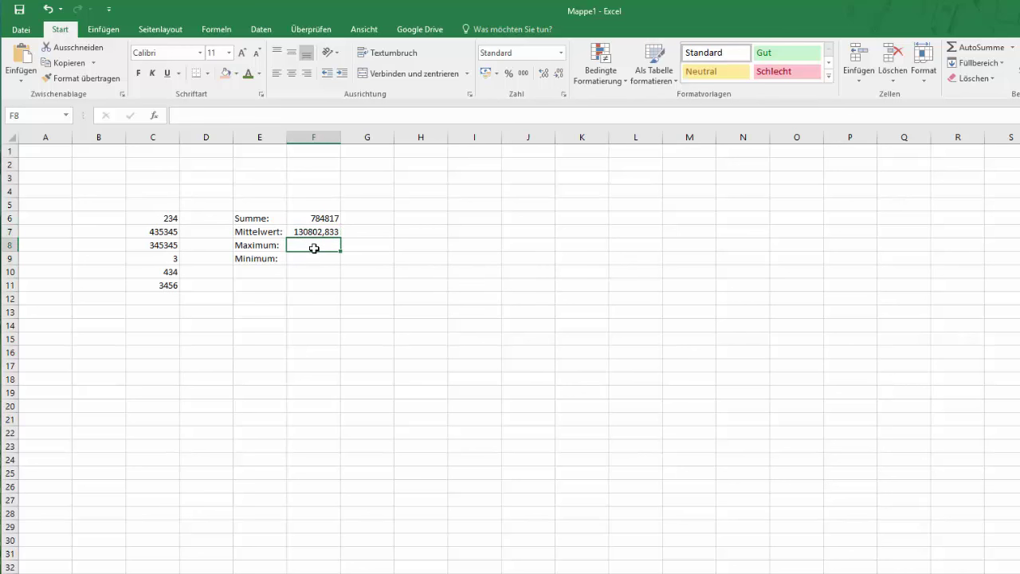
{"action": "type", "text": "="}
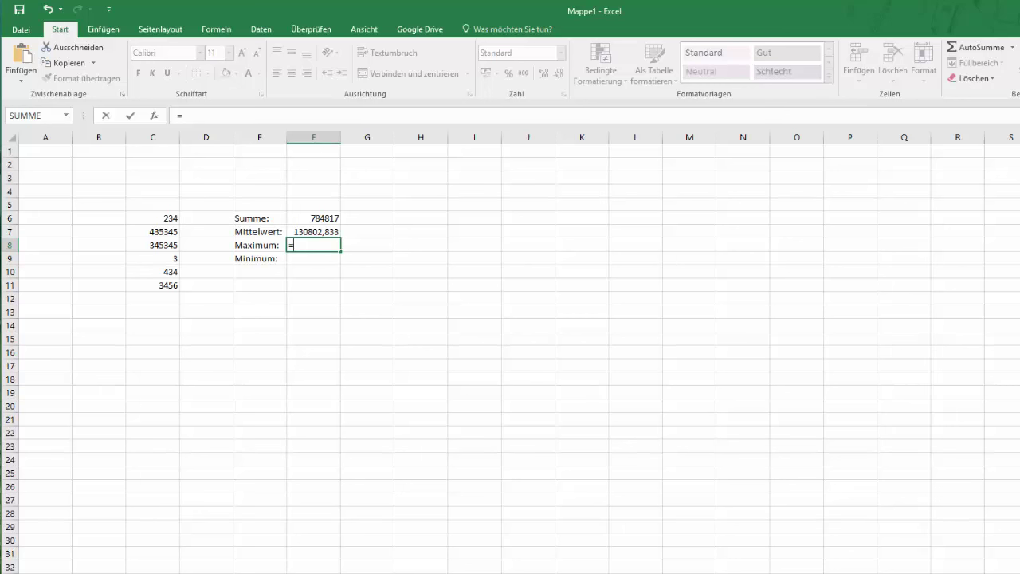
{"action": "left_click", "coordinate": [1013, 48]}
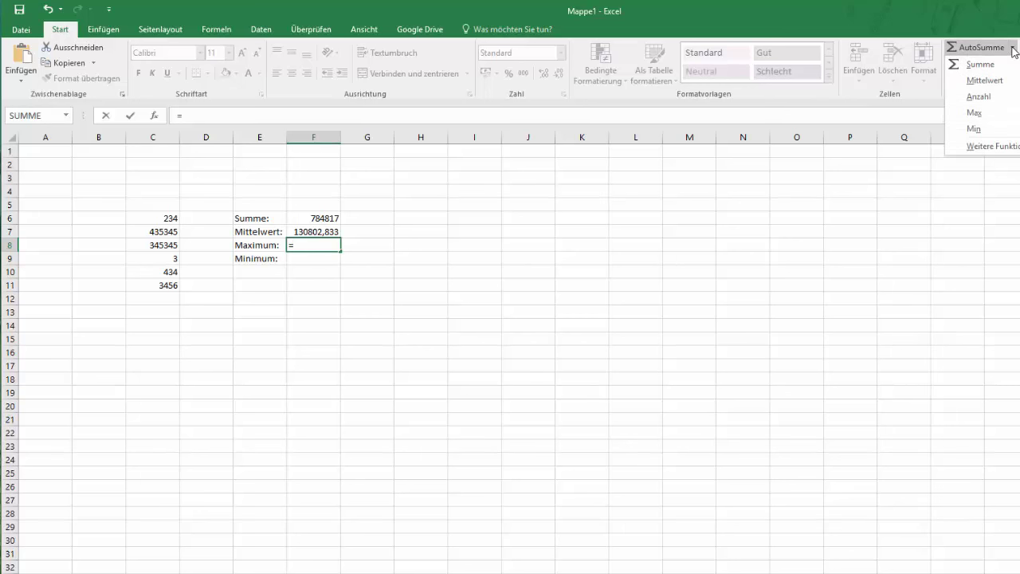
{"action": "left_click", "coordinate": [974, 113]}
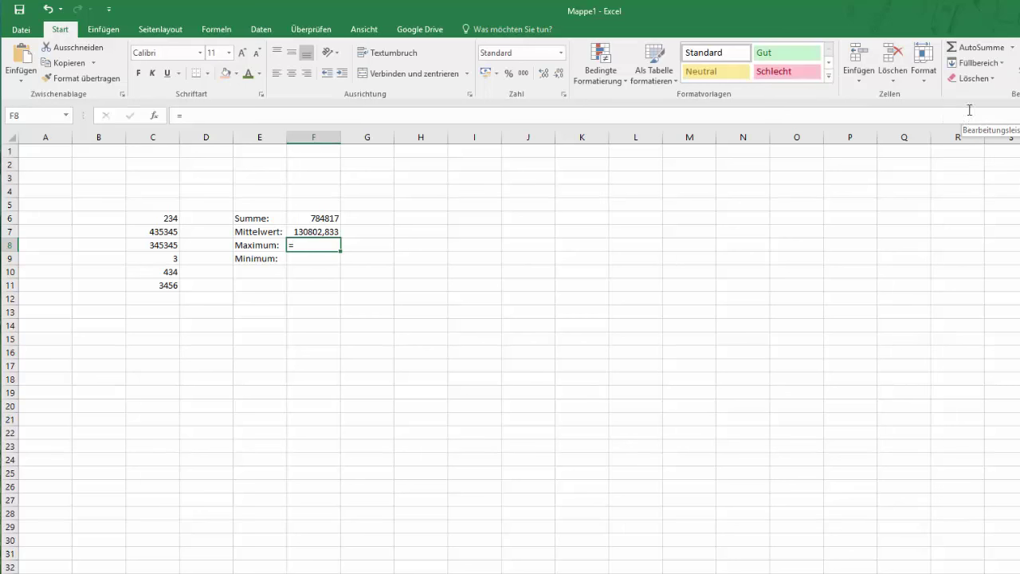
{"action": "left_click", "coordinate": [1013, 49]}
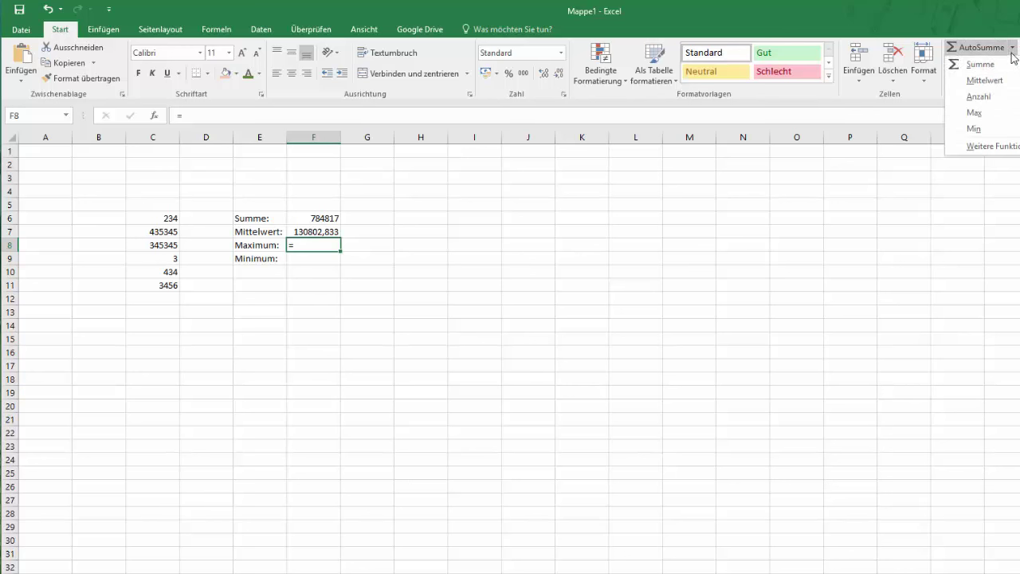
{"action": "left_click", "coordinate": [974, 113]}
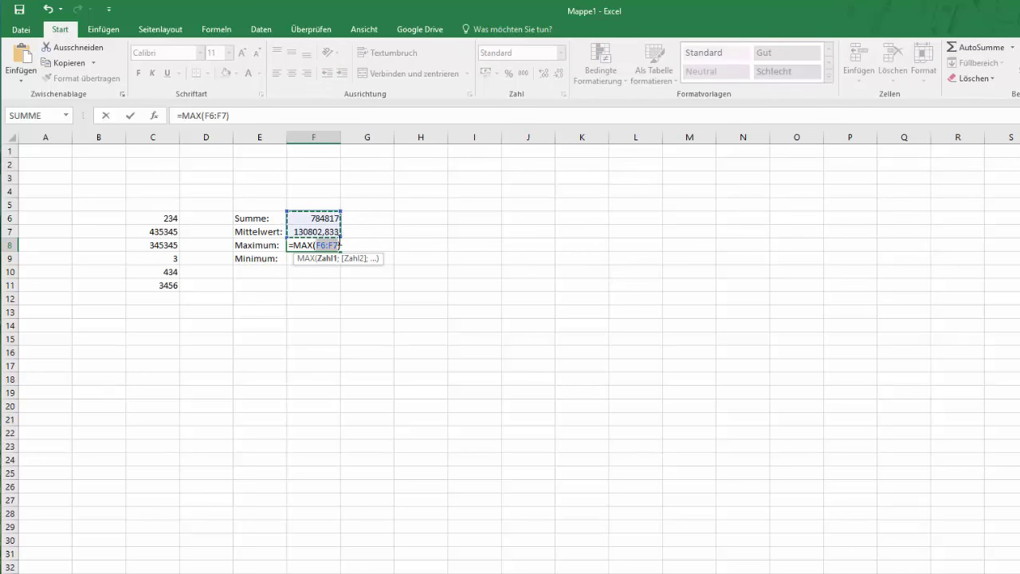
{"action": "left_click_drag", "start_coordinate": [309, 223], "coordinate": [267, 221]}
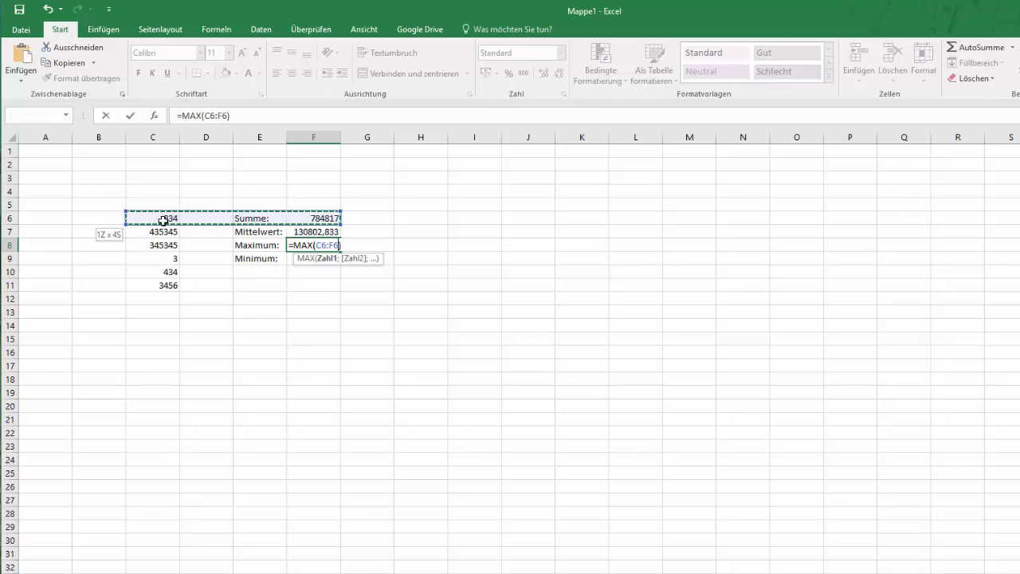
{"action": "left_click_drag", "start_coordinate": [267, 220], "coordinate": [169, 218]}
{"action": "left_click_drag", "start_coordinate": [340, 224], "coordinate": [162, 286]}
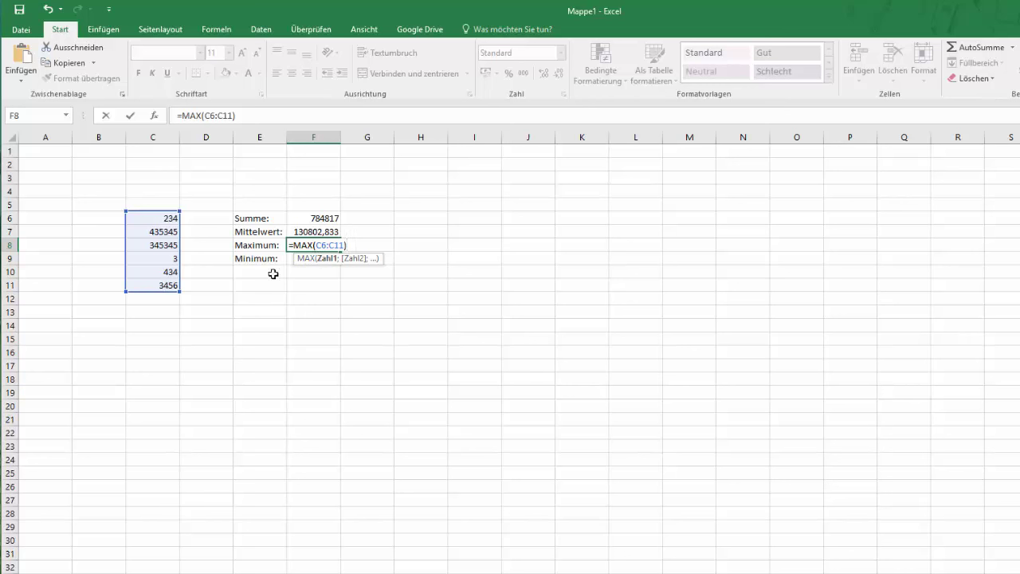
{"action": "key", "text": "Return"}
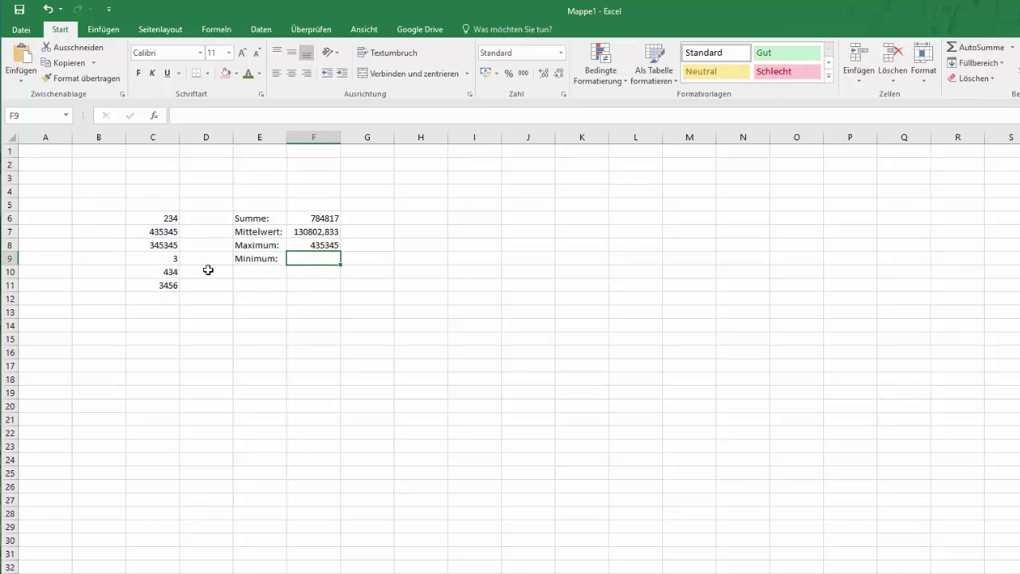
{"action": "left_click", "coordinate": [316, 246]}
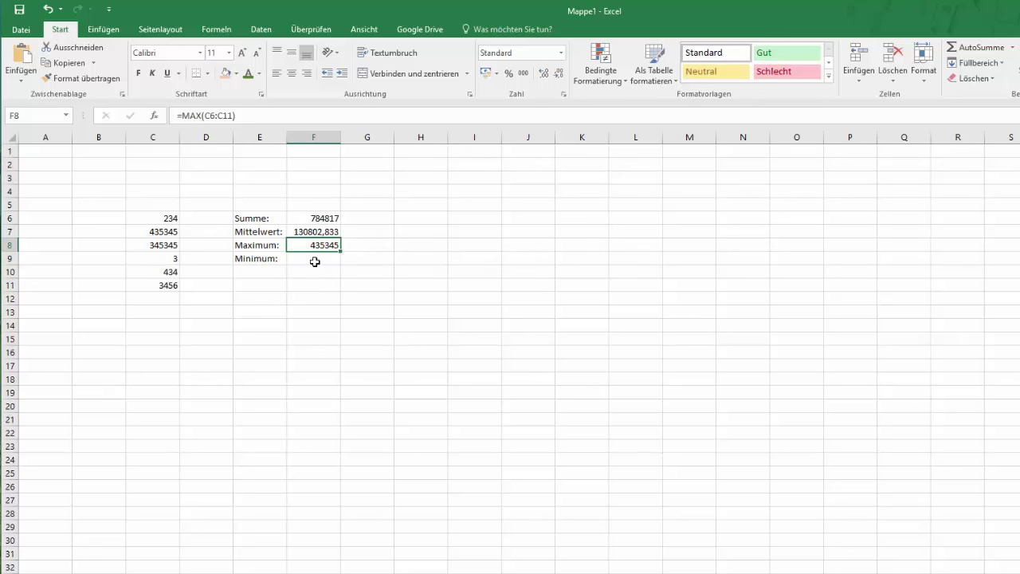
{"action": "left_click", "coordinate": [314, 262]}
{"action": "type", "text": "="}
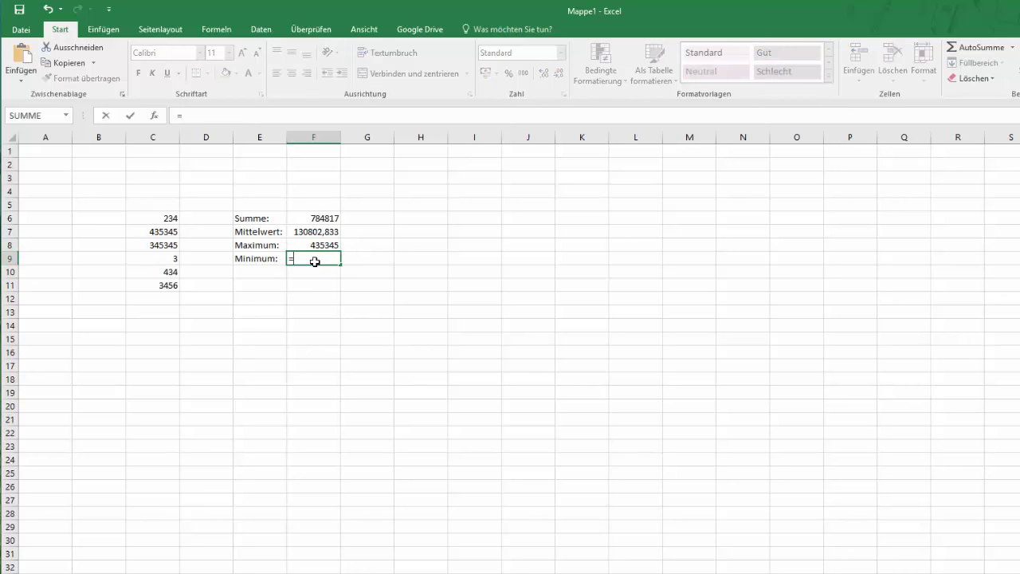
{"action": "left_click", "coordinate": [1012, 49]}
{"action": "left_click", "coordinate": [974, 129]}
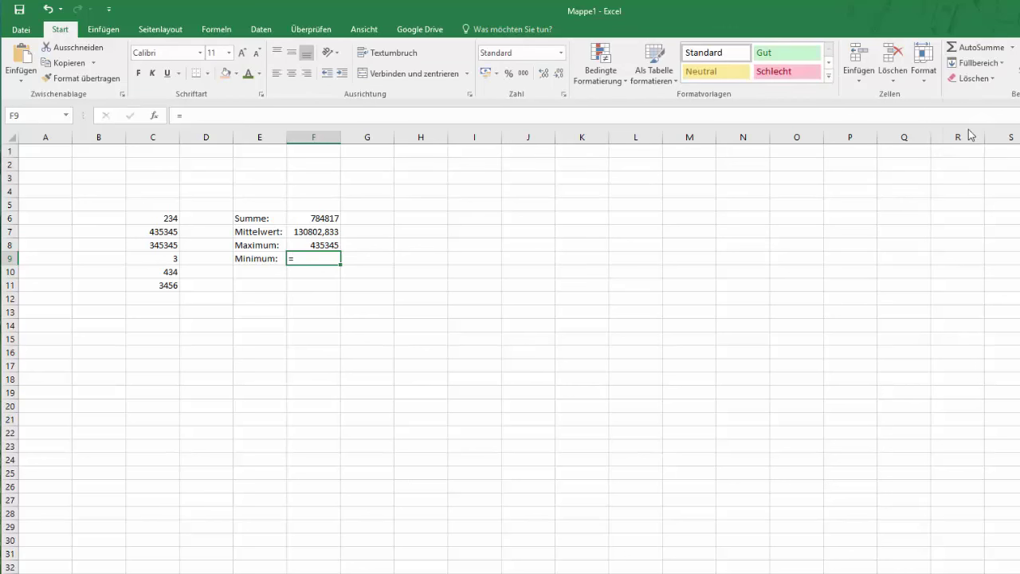
{"action": "left_click", "coordinate": [1006, 49]}
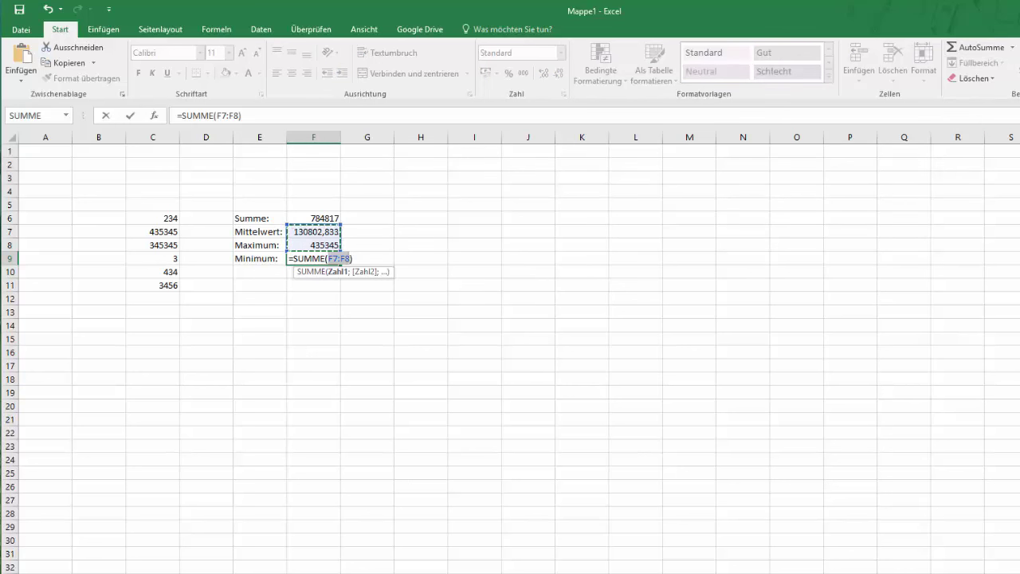
{"action": "left_click", "coordinate": [1012, 50]}
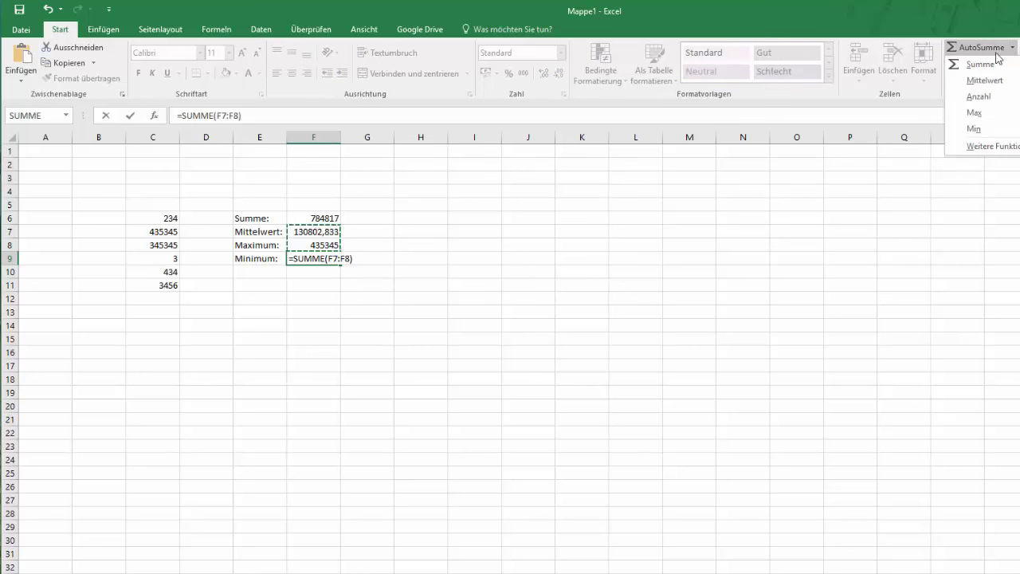
{"action": "left_click", "coordinate": [973, 130]}
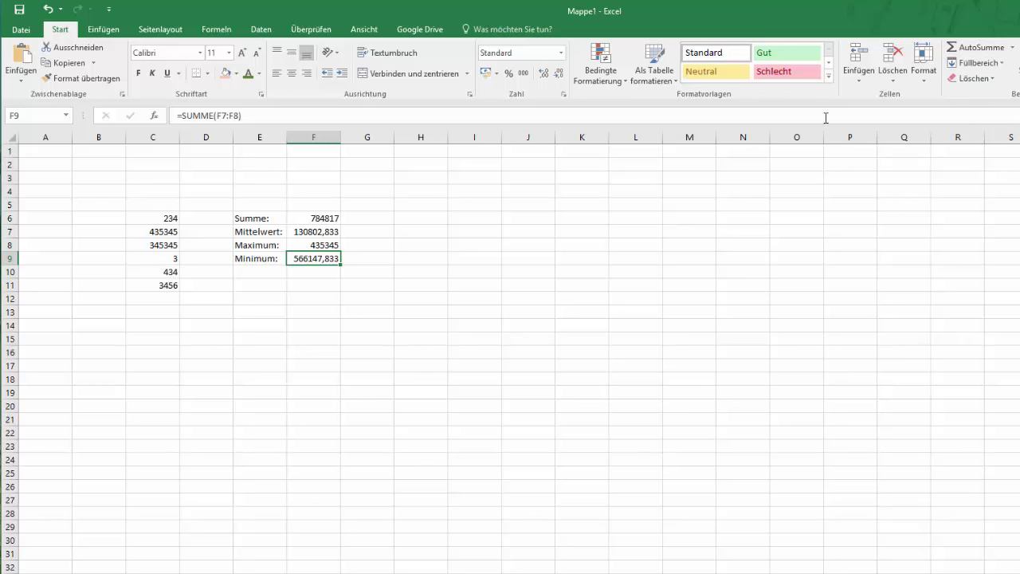
{"action": "left_click", "coordinate": [317, 284]}
{"action": "left_click", "coordinate": [320, 263]}
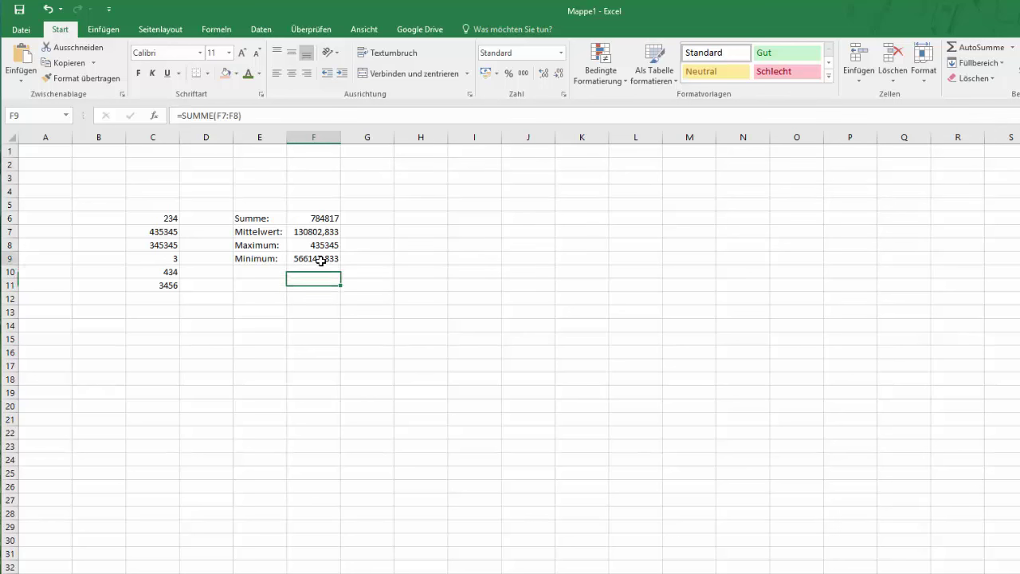
{"action": "key", "text": "Delete"}
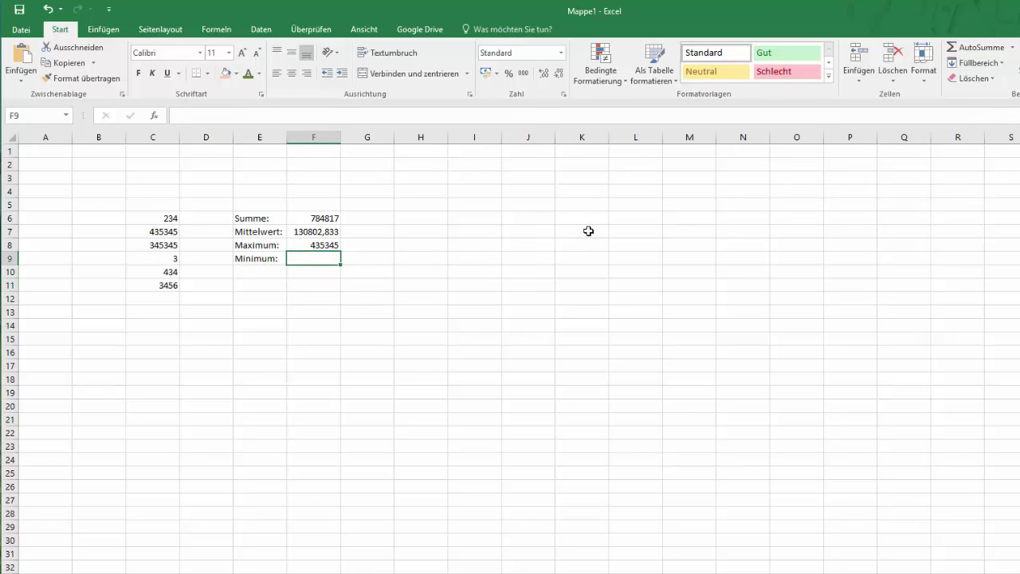
Enter =MIN(C6:C11) in F9 via AutoSumme, showing 3 beside Minimum.
{"action": "left_click", "coordinate": [589, 231]}
{"action": "left_click", "coordinate": [302, 263]}
{"action": "type", "text": "="}
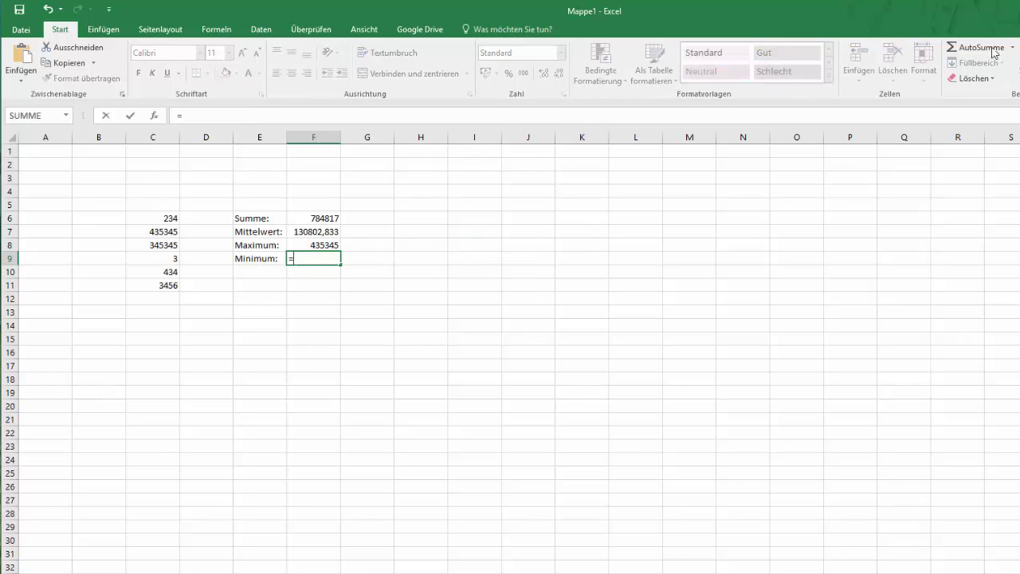
{"action": "left_click", "coordinate": [1012, 47]}
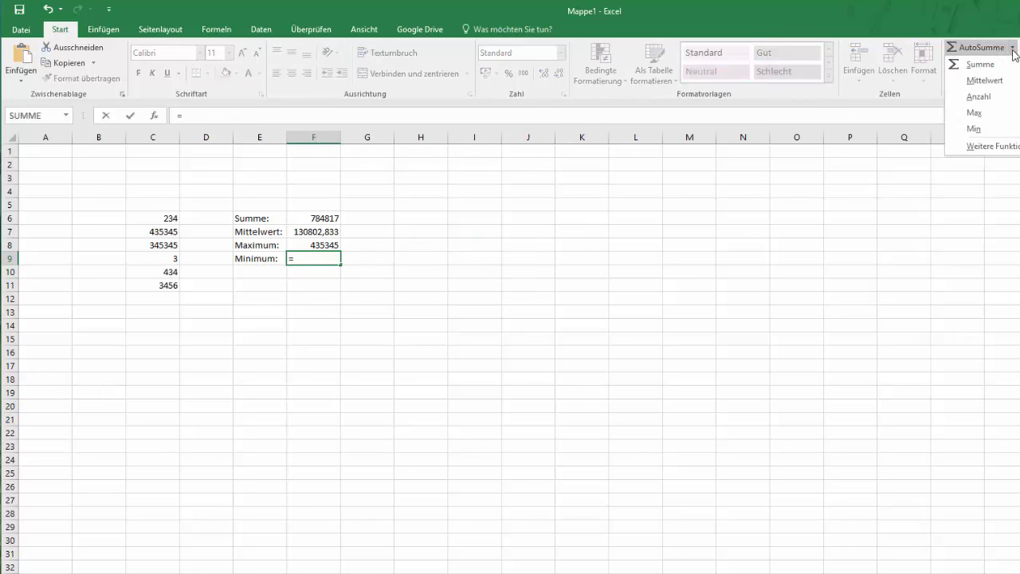
{"action": "left_click", "coordinate": [970, 129]}
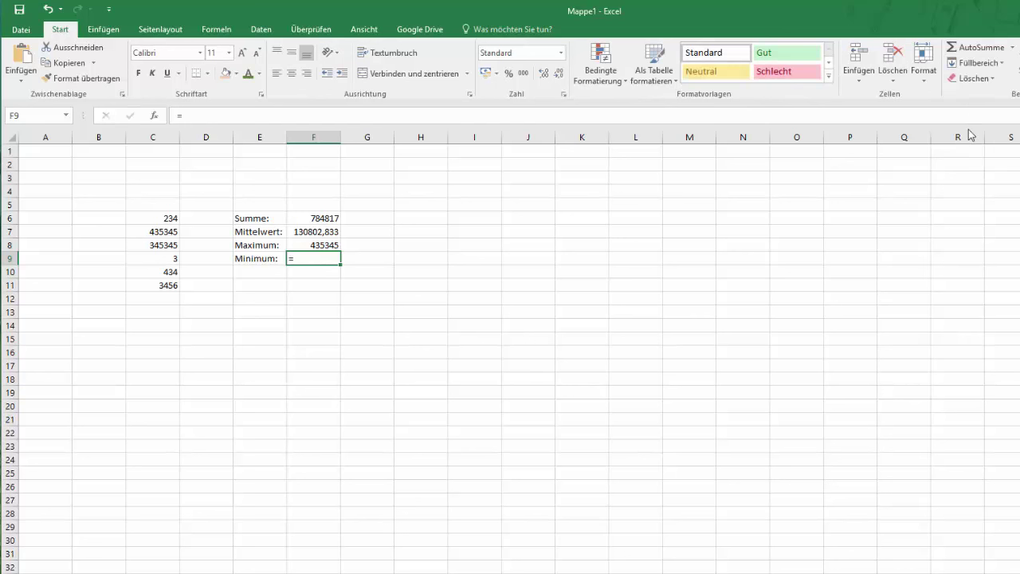
{"action": "left_click", "coordinate": [1012, 47]}
{"action": "left_click", "coordinate": [974, 130]}
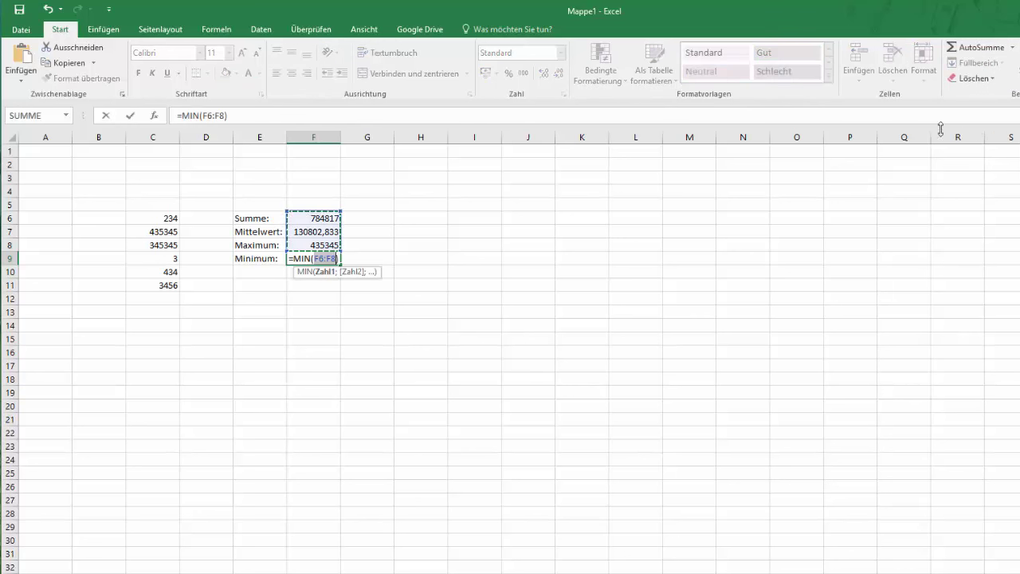
{"action": "left_click_drag", "start_coordinate": [314, 221], "coordinate": [170, 219]}
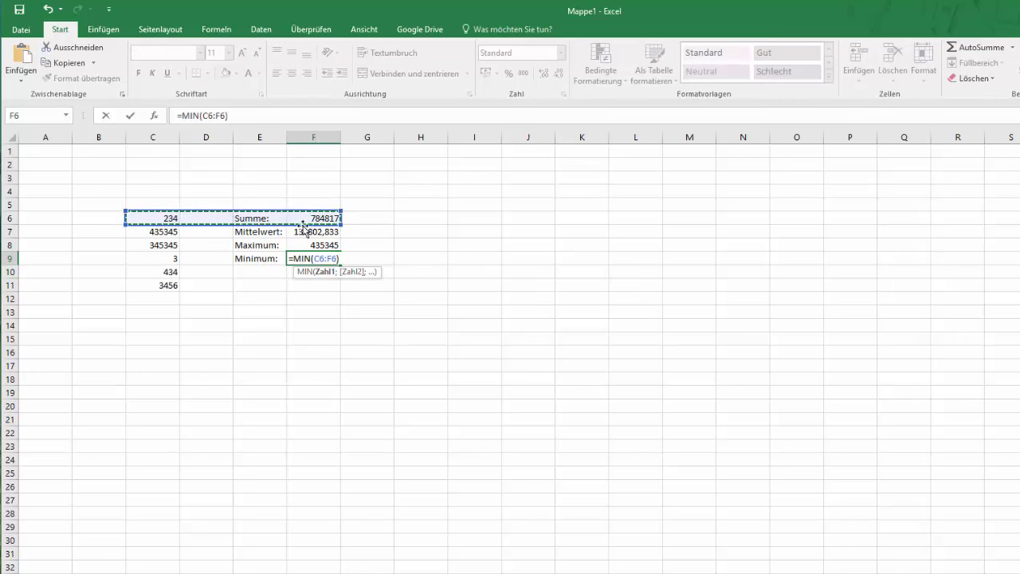
{"action": "left_click_drag", "start_coordinate": [340, 220], "coordinate": [156, 291]}
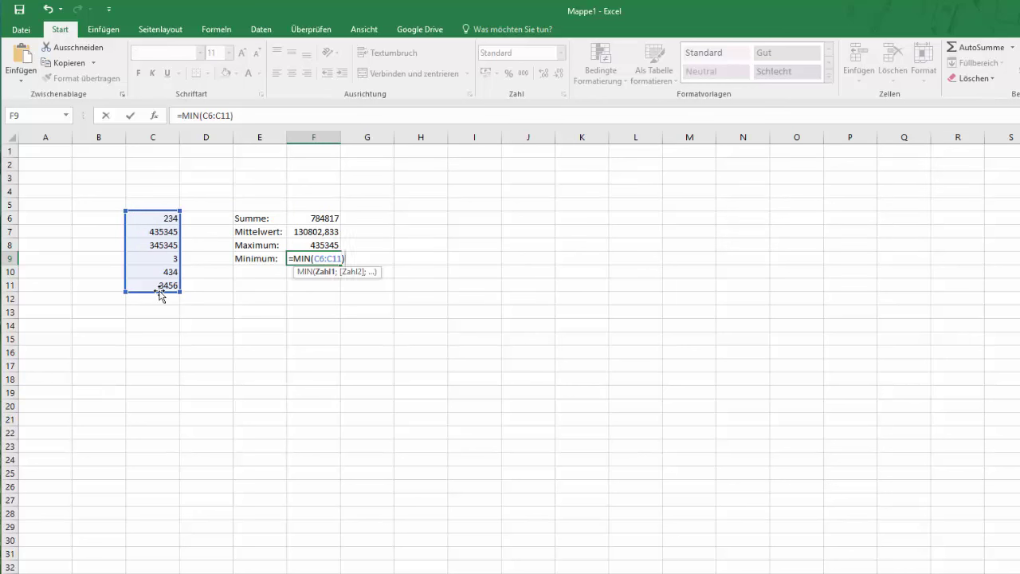
{"action": "key", "text": "Return"}
{"action": "left_click", "coordinate": [312, 260]}
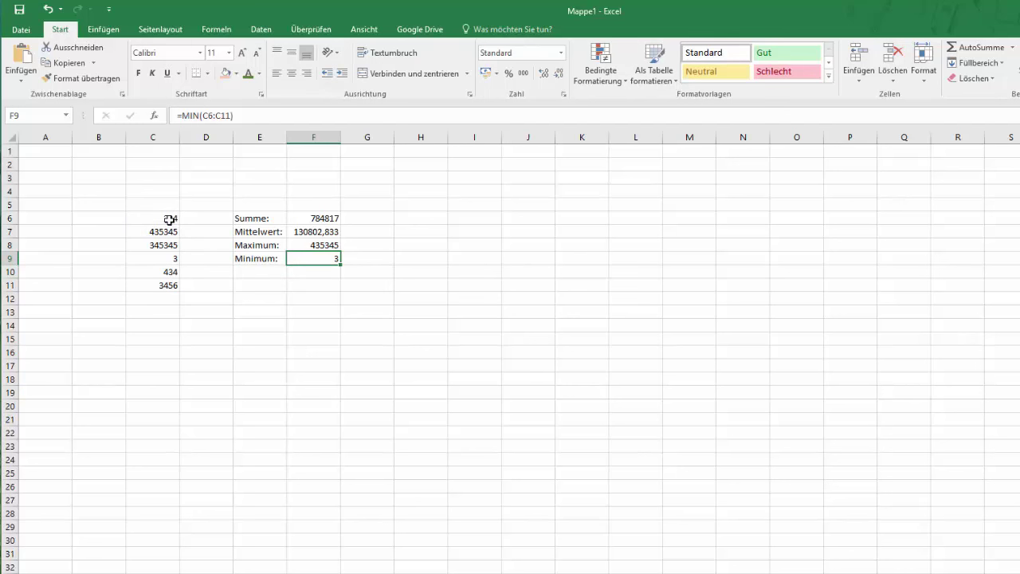
Replace 345345 in C8 with 2, updating Summe to 439474 and Minimum to 2.
{"action": "double_click", "coordinate": [165, 245]}
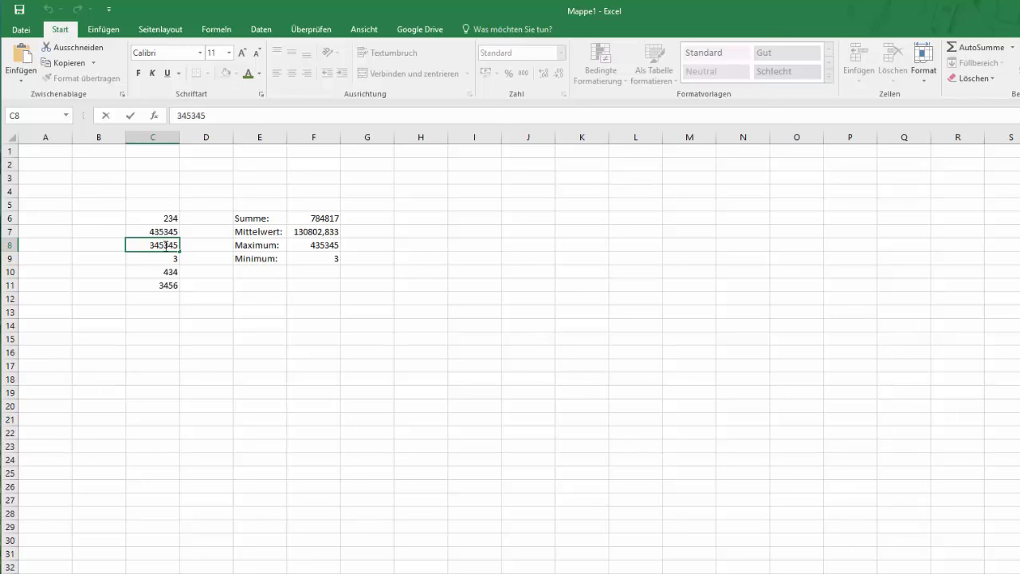
{"action": "key", "text": "BackSpace"}
{"action": "key", "text": "BackSpace"}
{"action": "key", "text": "Return"}
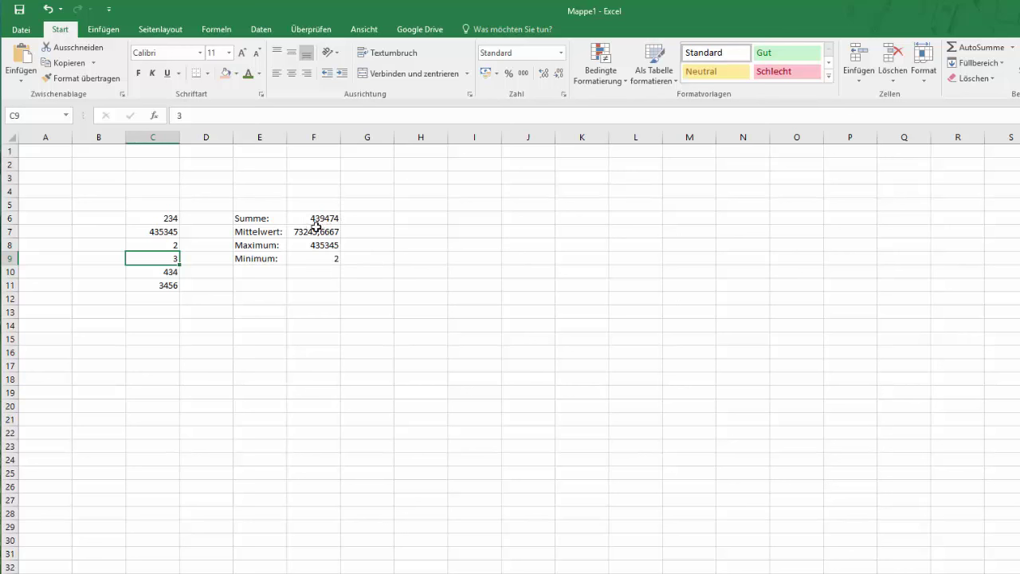
{"action": "left_click", "coordinate": [276, 332]}
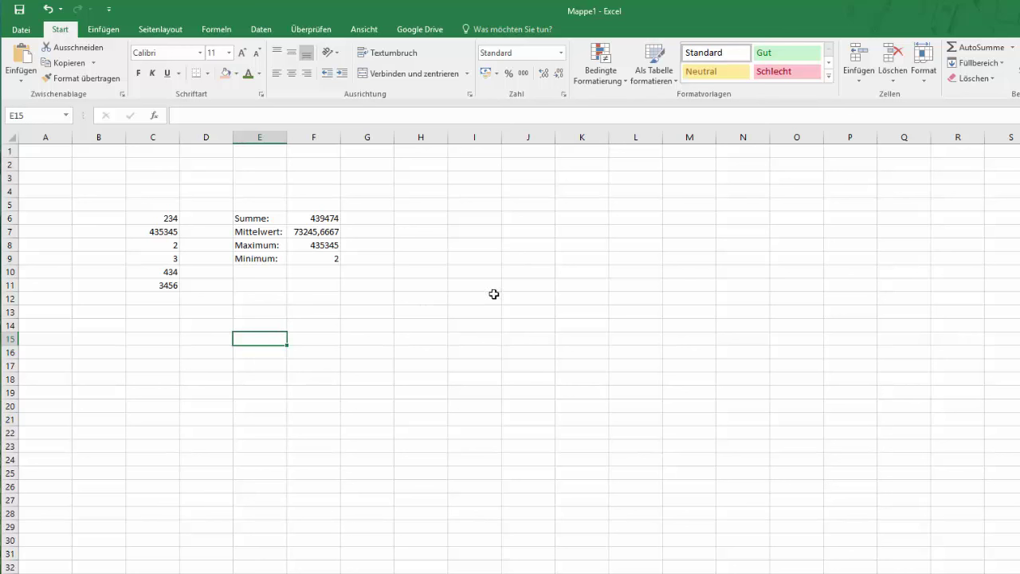
{"action": "left_click", "coordinate": [414, 272]}
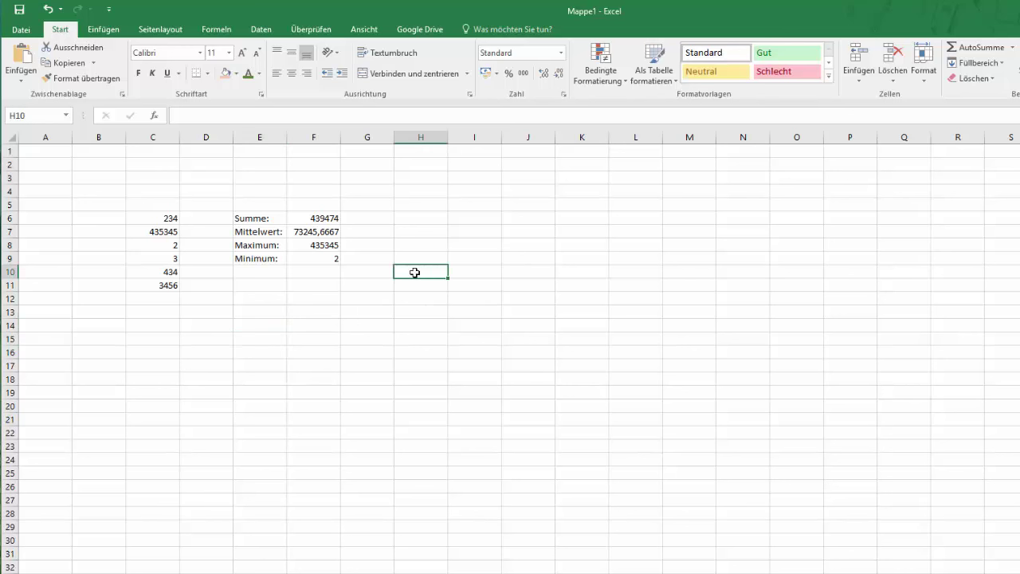
{"action": "type", "text": "="}
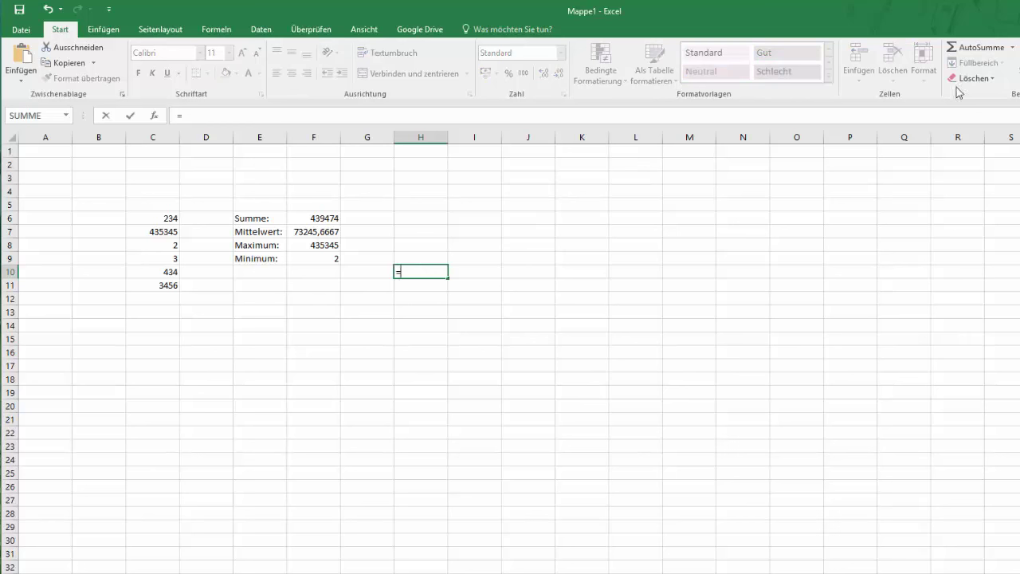
{"action": "left_click", "coordinate": [1012, 48]}
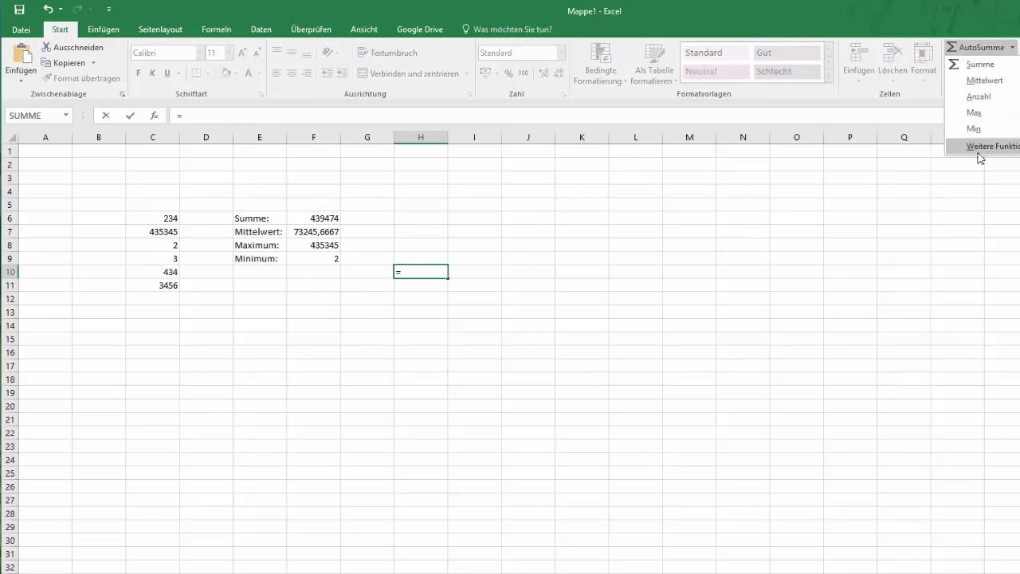
{"action": "left_click", "coordinate": [980, 147]}
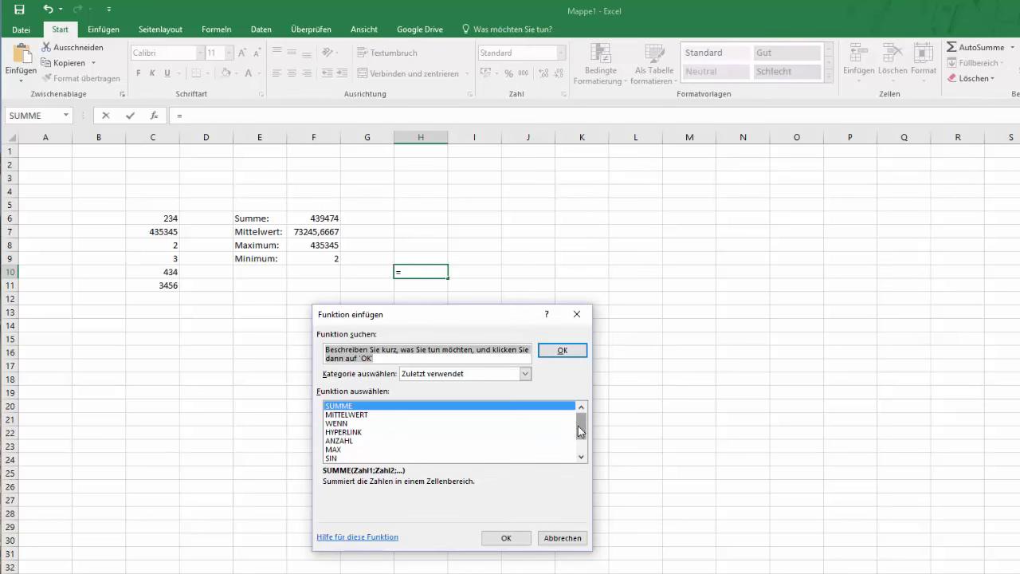
{"action": "left_click_drag", "start_coordinate": [580, 423], "coordinate": [578, 471]}
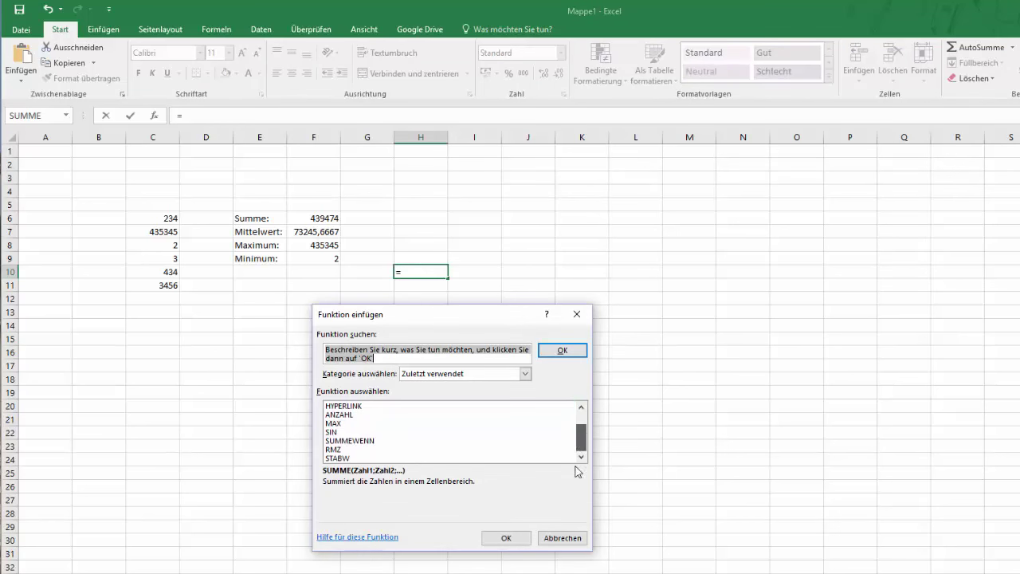
{"action": "left_click", "coordinate": [525, 373]}
{"action": "left_click", "coordinate": [439, 394]}
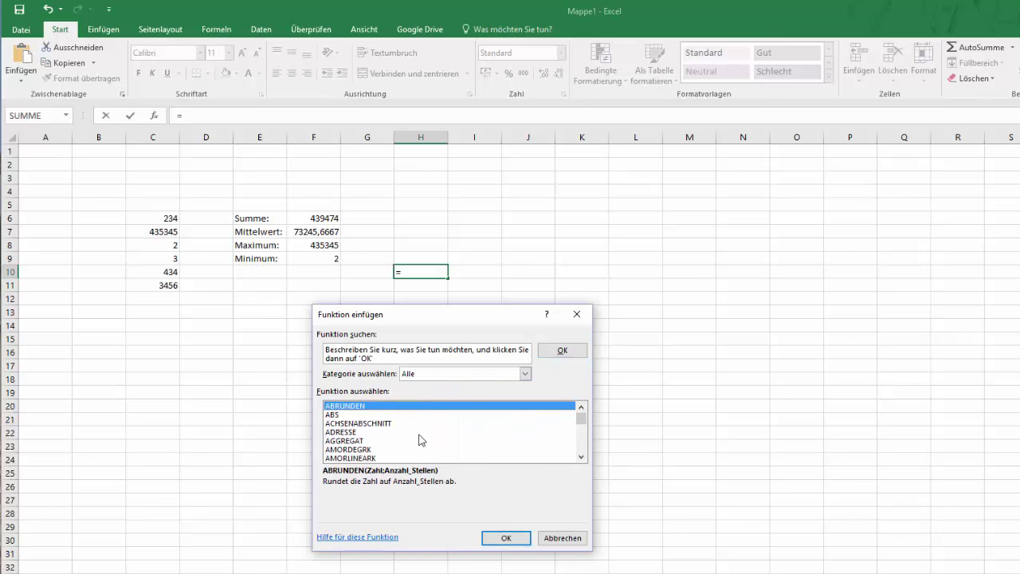
{"action": "scroll", "coordinate": [421, 439], "scroll_direction": "down", "scroll_amount": 5}
{"action": "scroll", "coordinate": [421, 439], "scroll_direction": "down", "scroll_amount": 5}
{"action": "scroll", "coordinate": [421, 439], "scroll_direction": "down", "scroll_amount": 5}
{"action": "scroll", "coordinate": [421, 439], "scroll_direction": "down", "scroll_amount": 5}
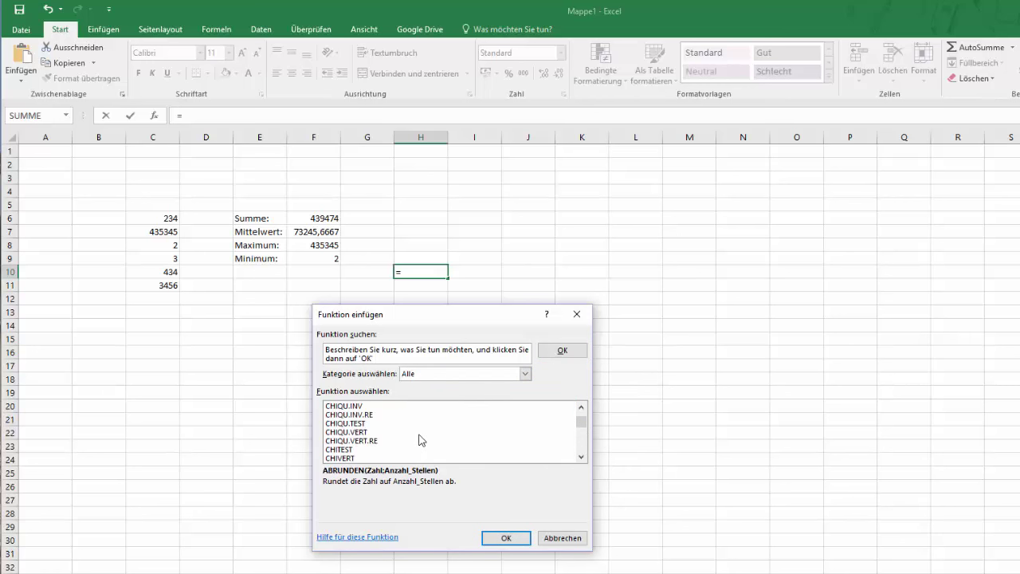
{"action": "scroll", "coordinate": [421, 439], "scroll_direction": "down", "scroll_amount": 5}
{"action": "scroll", "coordinate": [422, 439], "scroll_direction": "down", "scroll_amount": 5}
{"action": "scroll", "coordinate": [421, 439], "scroll_direction": "down", "scroll_amount": 5}
{"action": "scroll", "coordinate": [422, 439], "scroll_direction": "down", "scroll_amount": 5}
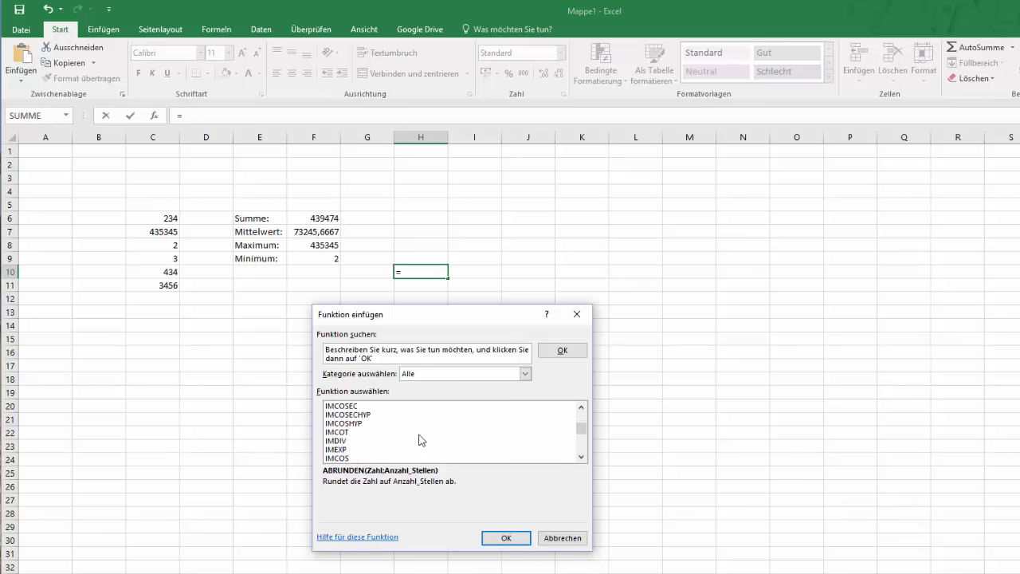
{"action": "scroll", "coordinate": [422, 440], "scroll_direction": "down", "scroll_amount": 5}
{"action": "left_click", "coordinate": [569, 538]}
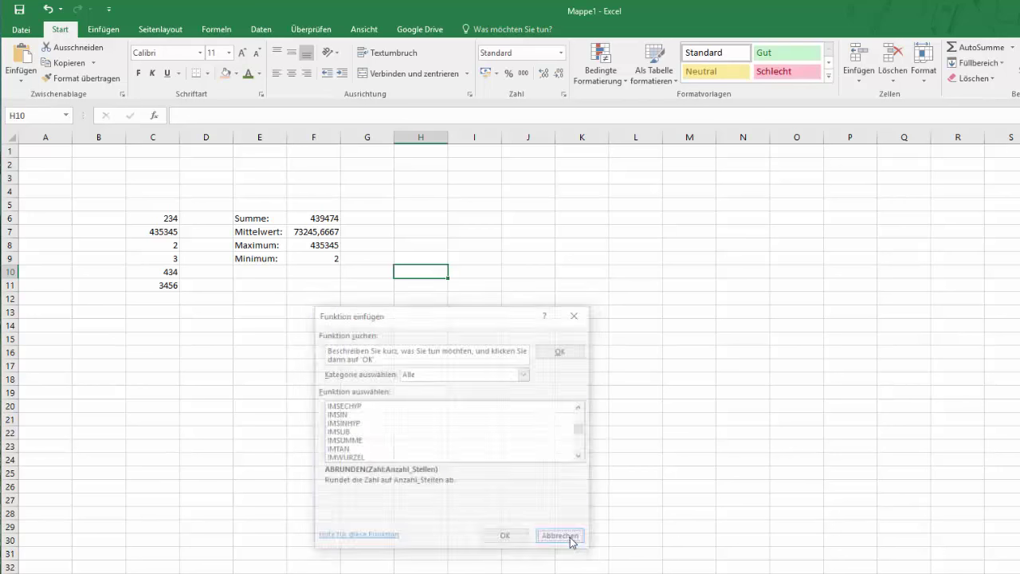
{"action": "left_click", "coordinate": [617, 361]}
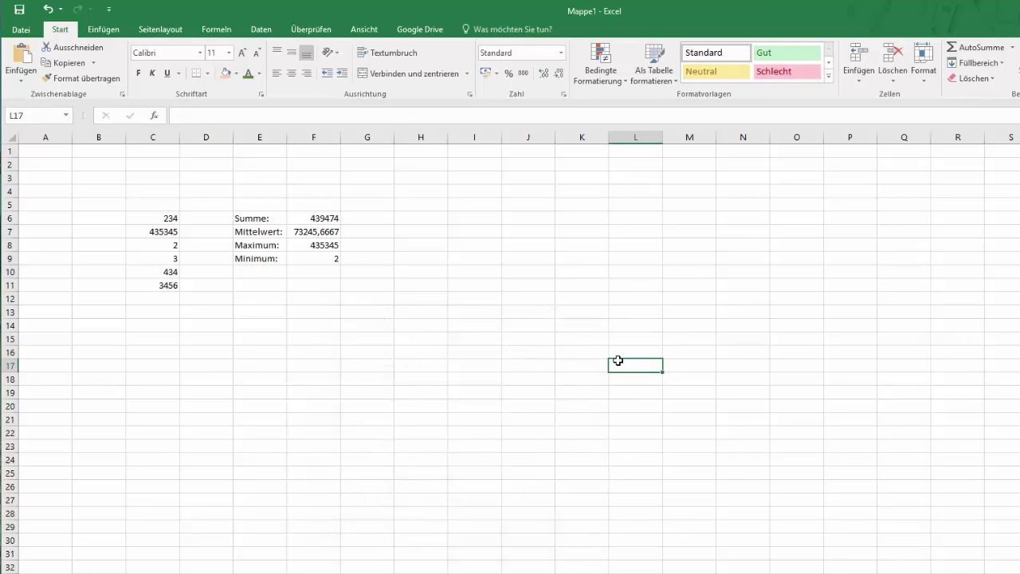